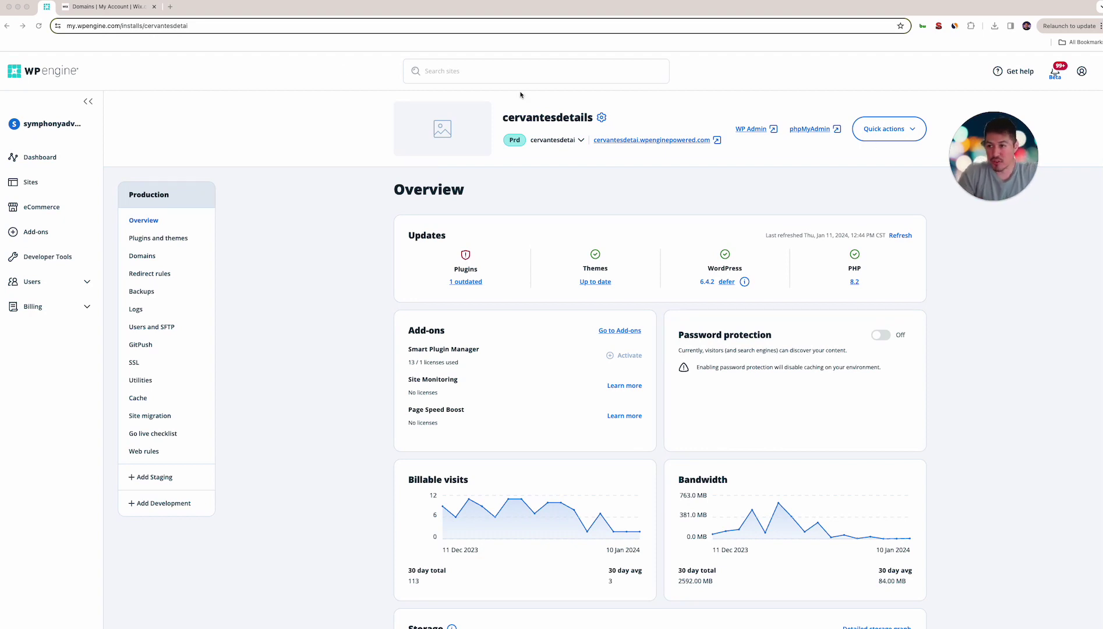
Step: Switch to the Wix Domains page that lists cervantesdetails.com as the primary domain
{"action": "left_click", "coordinate": [113, 8]}
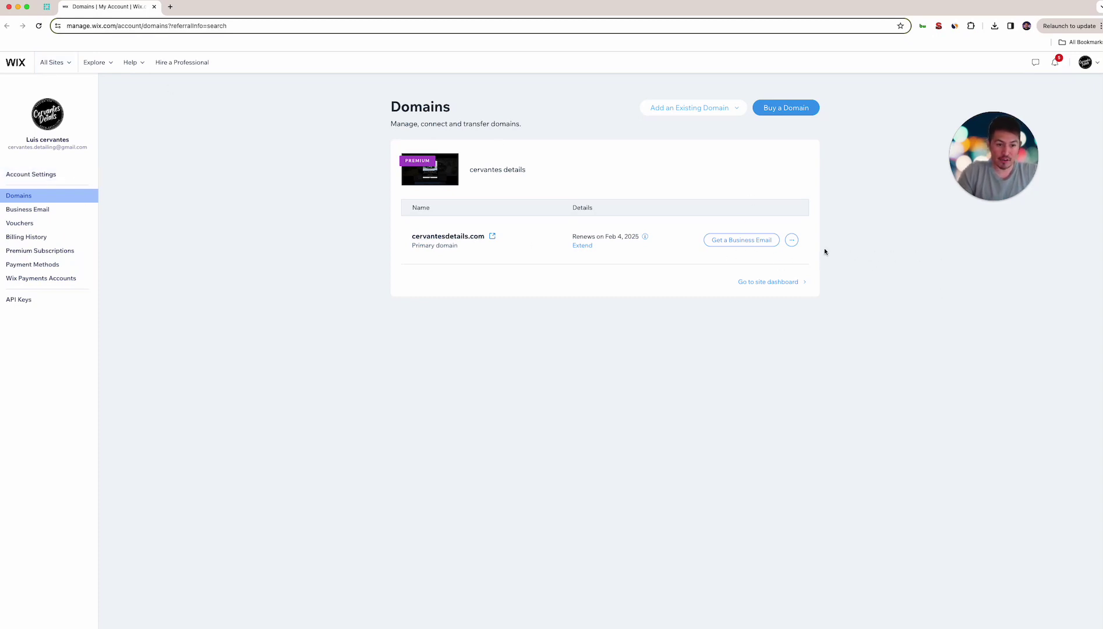
Step: Open Manage DNS records for cervantesdetails.com and review its A, CNAME and name server records
{"action": "left_click", "coordinate": [791, 240]}
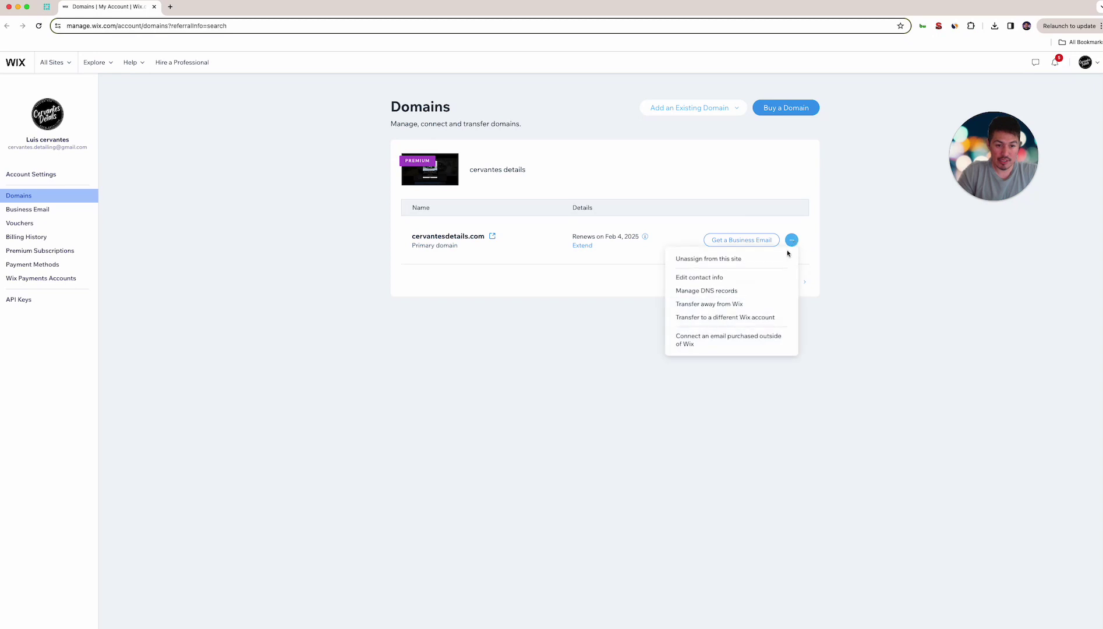
{"action": "left_click", "coordinate": [714, 290]}
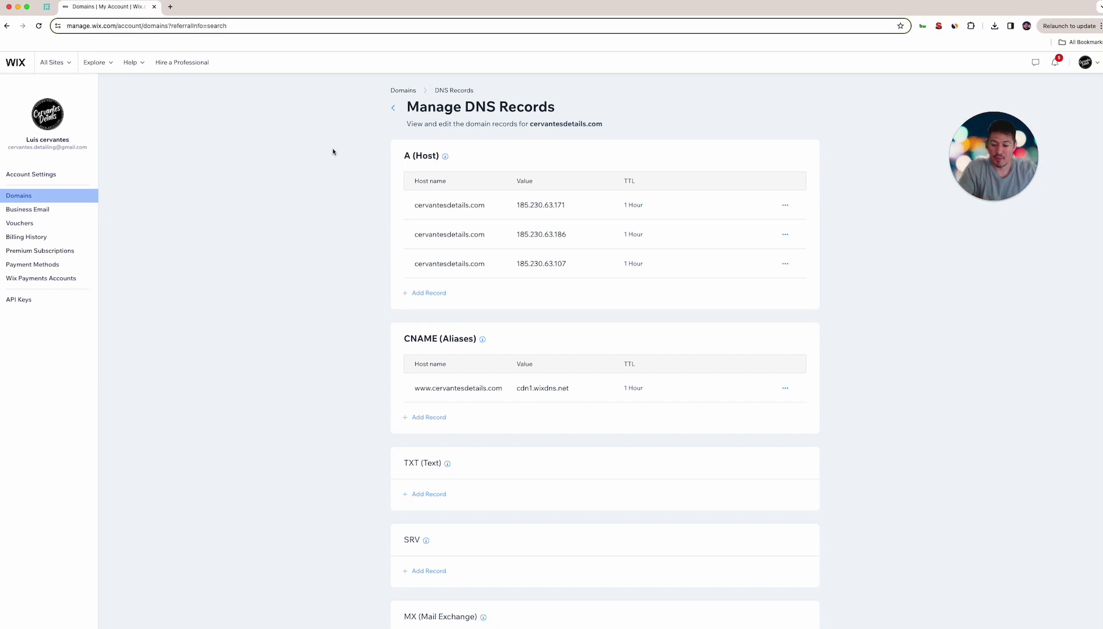
{"action": "scroll", "coordinate": [530, 392], "scroll_direction": "down", "scroll_amount": 3}
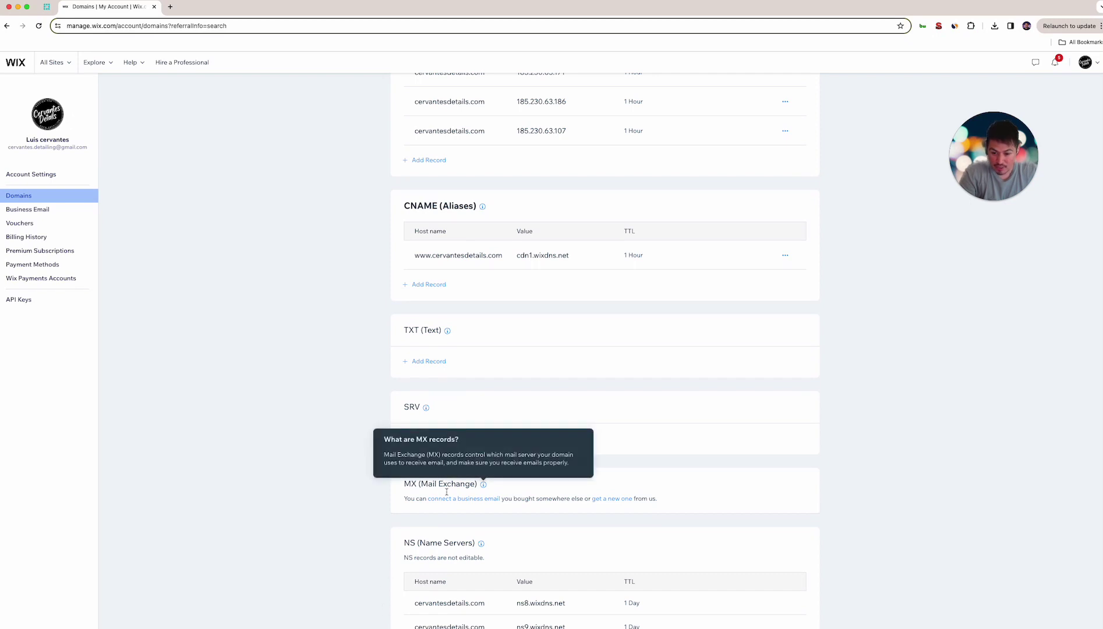
{"action": "scroll", "coordinate": [387, 506], "scroll_direction": "up", "scroll_amount": 3}
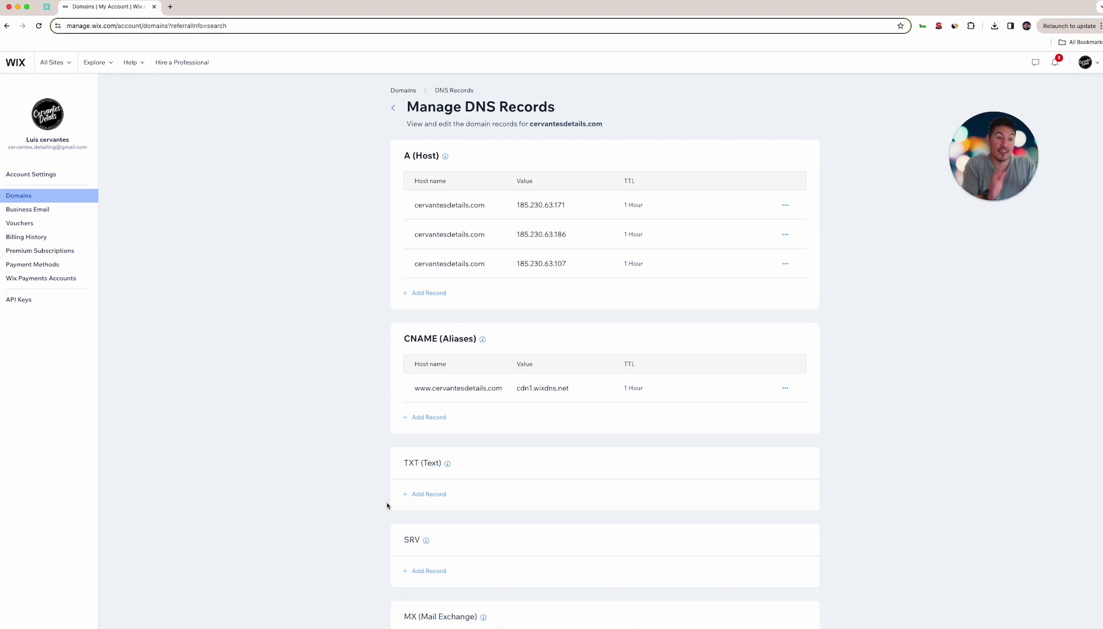
{"action": "scroll", "coordinate": [385, 492], "scroll_direction": "down", "scroll_amount": 3}
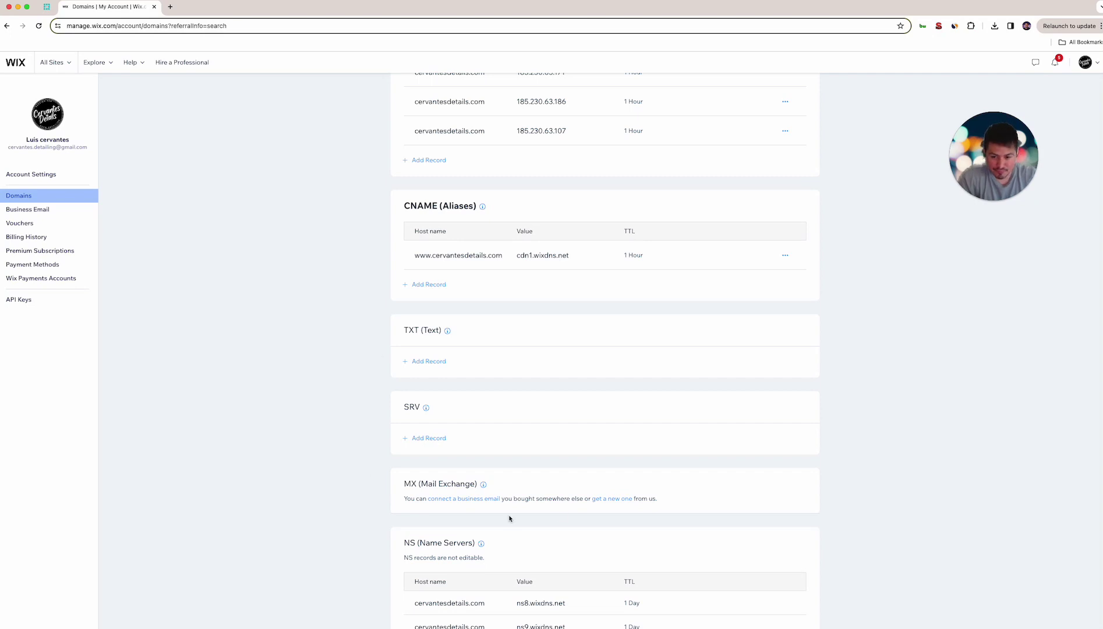
{"action": "scroll", "coordinate": [561, 515], "scroll_direction": "up", "scroll_amount": 3}
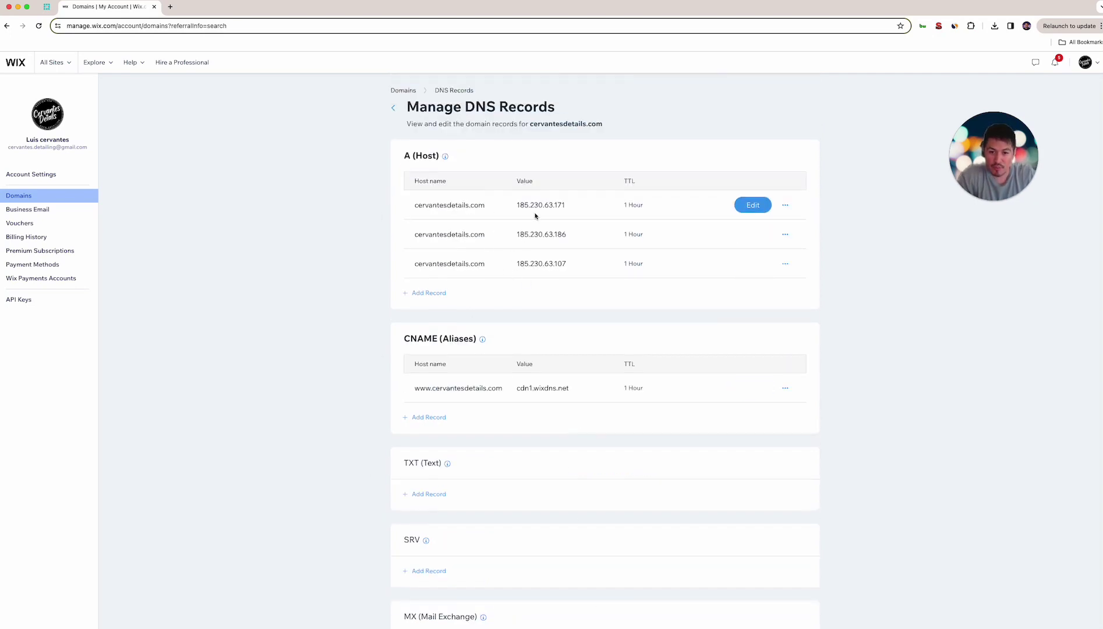
Step: In WP Engine, open the site's Domains list and start adding a new domain
{"action": "left_click", "coordinate": [46, 7]}
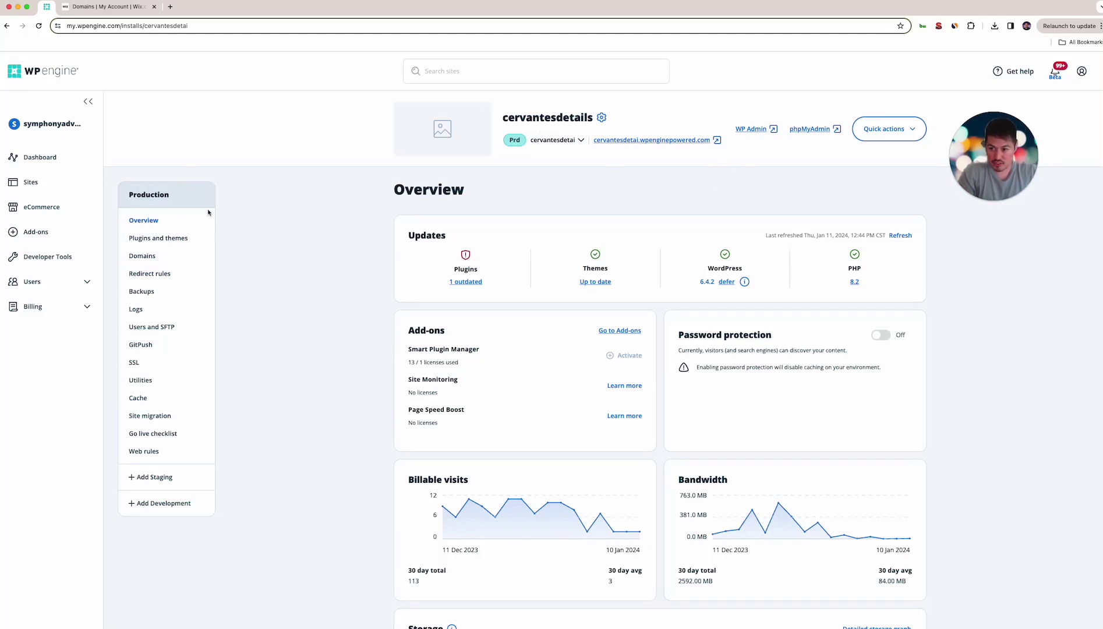
{"action": "left_click", "coordinate": [156, 266]}
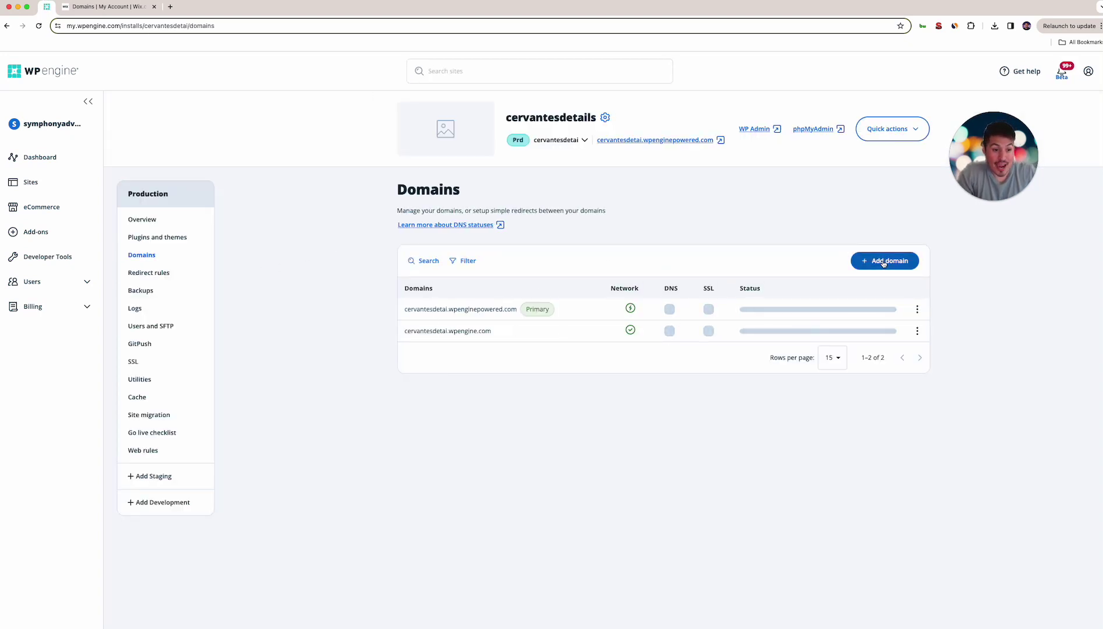
{"action": "left_click", "coordinate": [883, 262]}
Step: Copy cervantesdetails.com from the Wix DNS page for the Domain field
{"action": "left_click", "coordinate": [116, 7]}
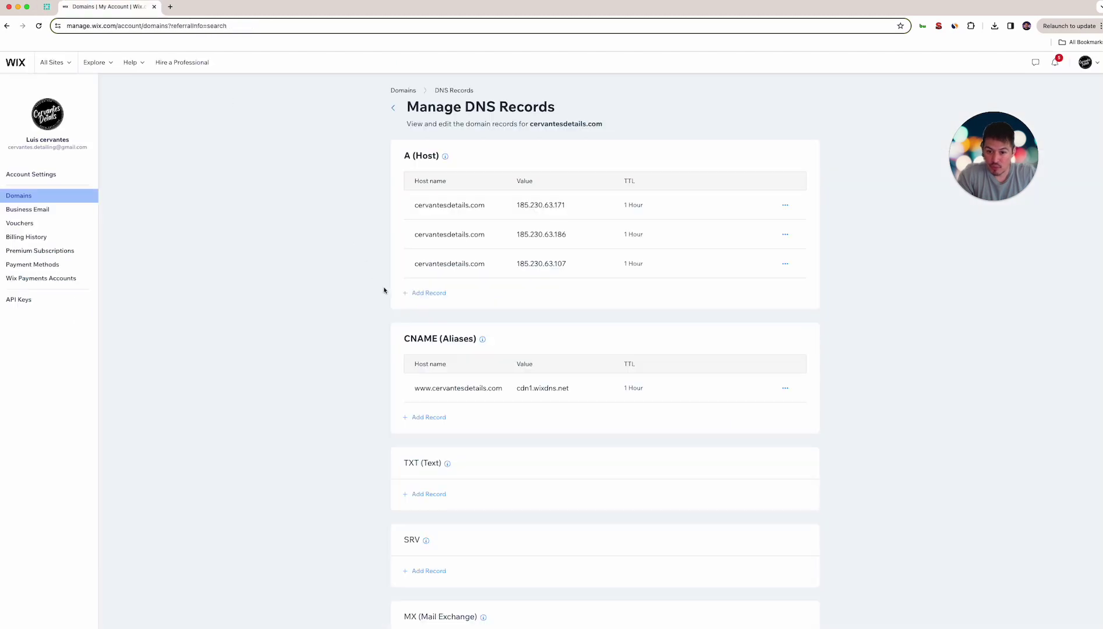
{"action": "double_click", "coordinate": [458, 204]}
{"action": "key", "text": "super+c"}
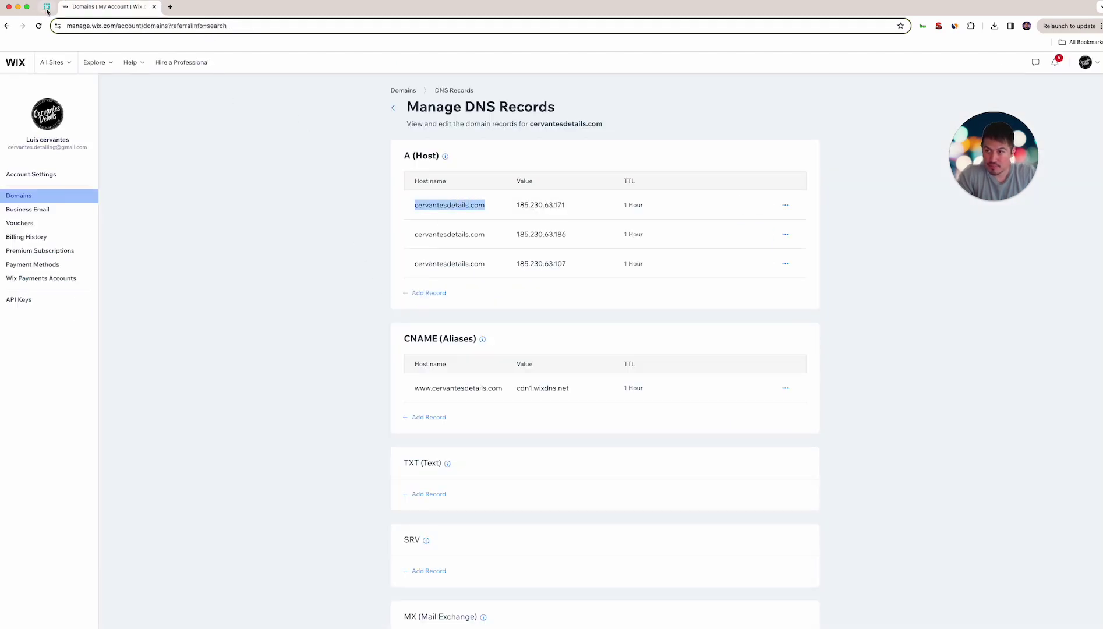
{"action": "left_click", "coordinate": [47, 7]}
{"action": "left_click", "coordinate": [460, 267]}
Step: Paste cervantesdetails.com, set it as primary domain, and answer No to live traffic
{"action": "key", "text": "super+v"}
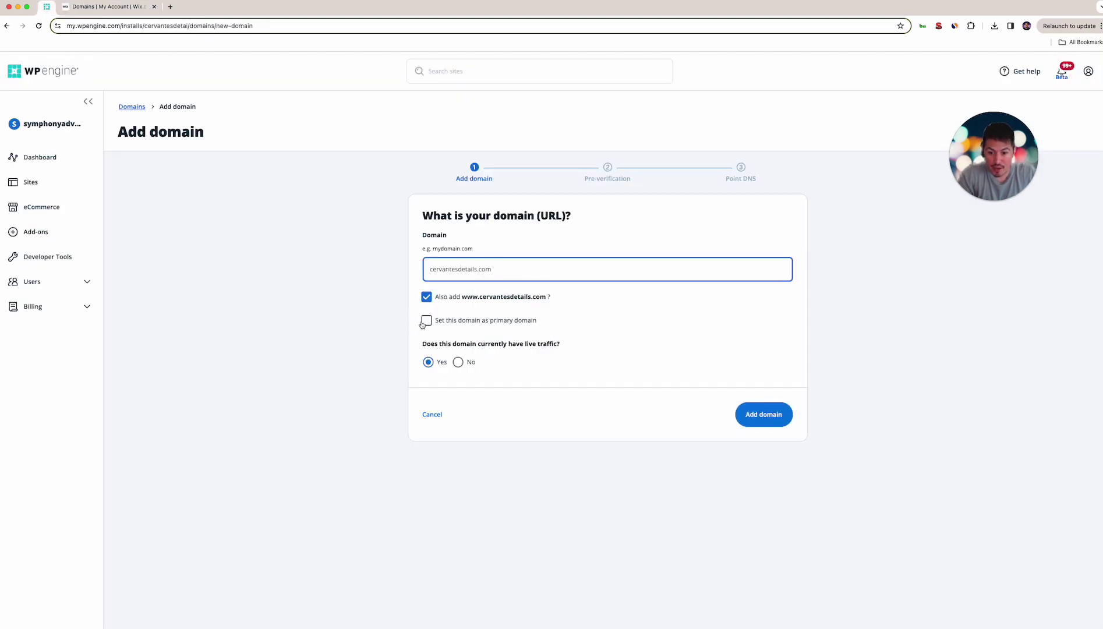
{"action": "left_click", "coordinate": [425, 322]}
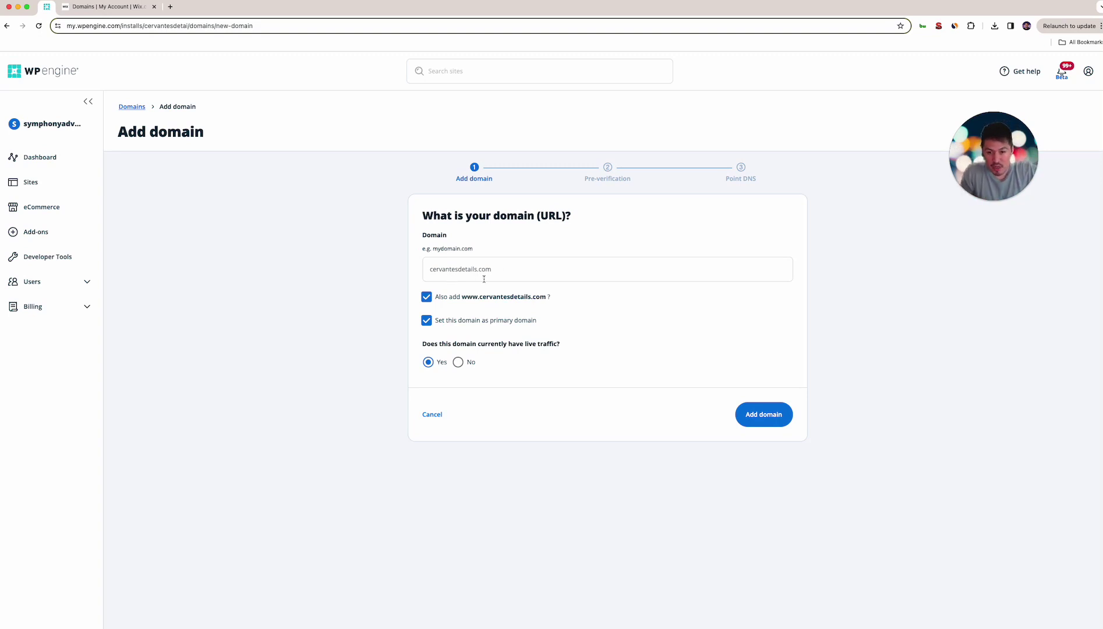
{"action": "triple_click", "coordinate": [494, 264]}
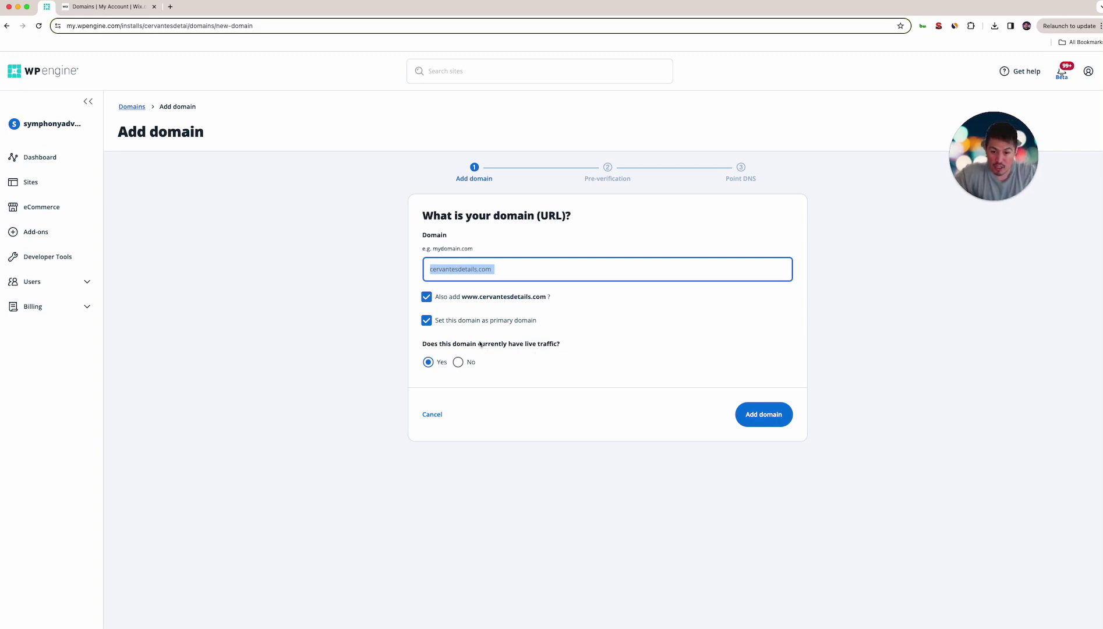
{"action": "left_click", "coordinate": [460, 364]}
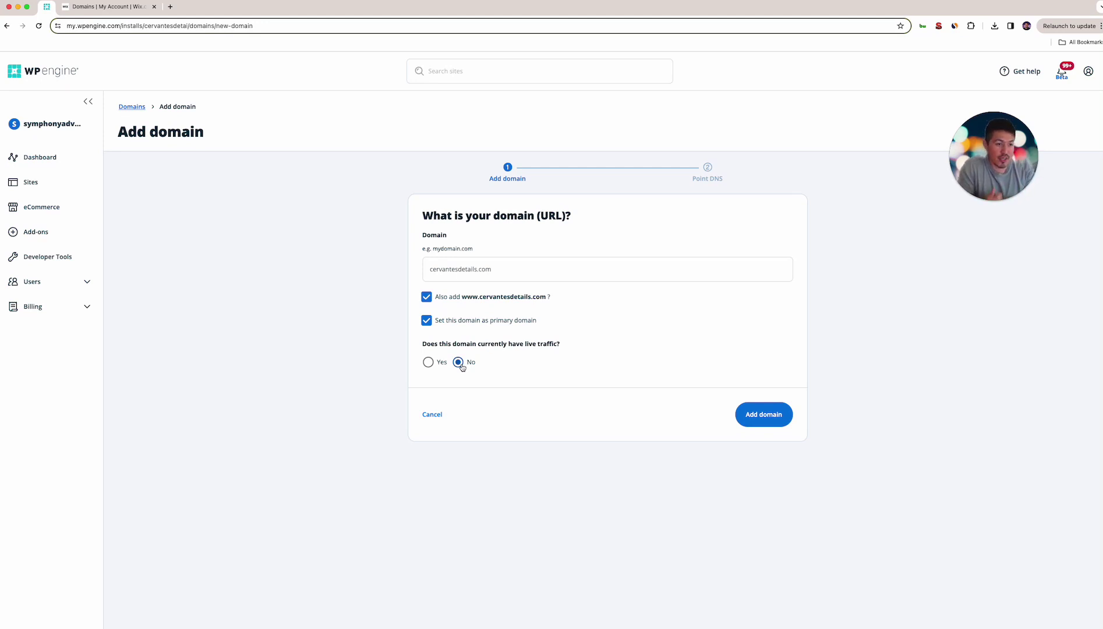
Step: Submit the domain and inspect the Domain field after the 'Invalid domain name' error
{"action": "left_click", "coordinate": [741, 417]}
{"action": "triple_click", "coordinate": [519, 265]}
{"action": "left_click", "coordinate": [519, 265]}
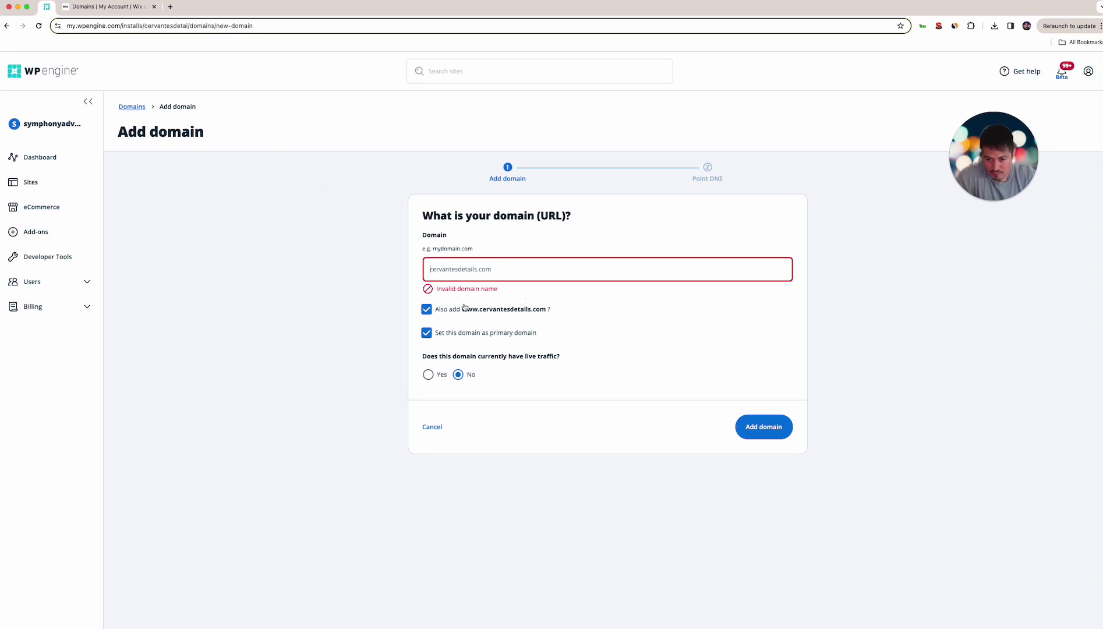
{"action": "triple_click", "coordinate": [481, 288]}
Step: Recopy cervantesdetails.com from the Wix subtitle, replace the Domain field value, and resubmit
{"action": "left_click", "coordinate": [110, 7]}
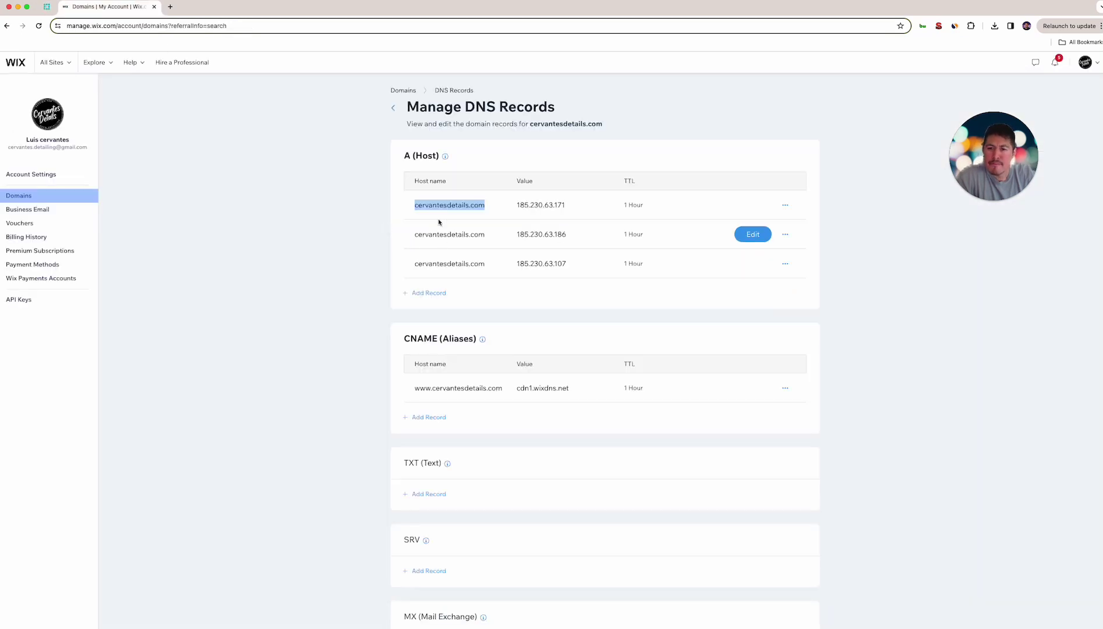
{"action": "left_click_drag", "start_coordinate": [603, 125], "coordinate": [546, 129]}
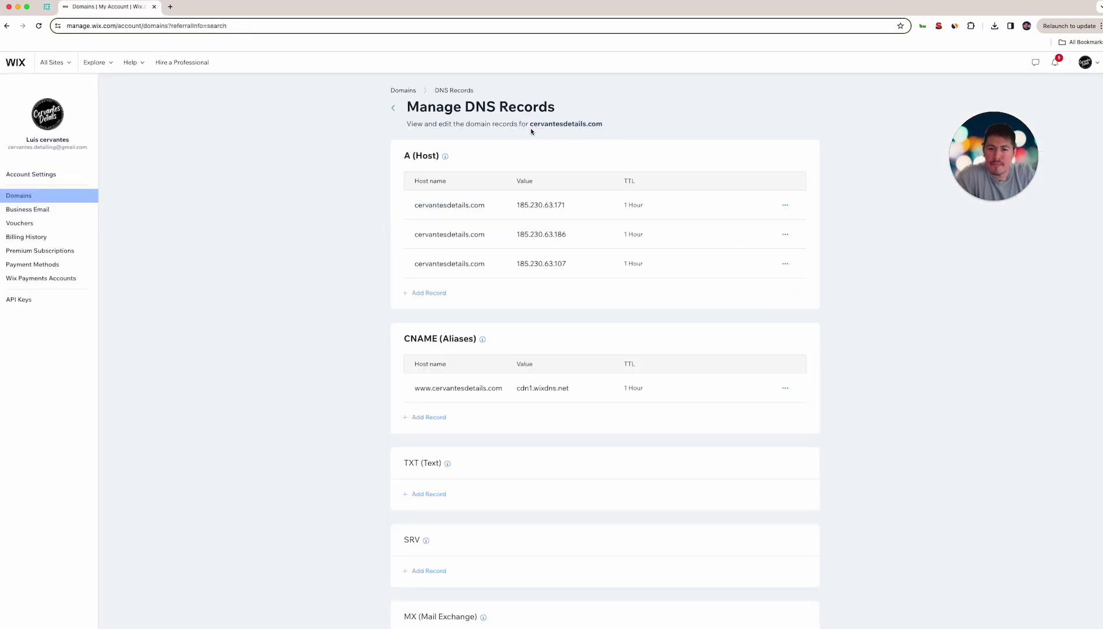
{"action": "double_click", "coordinate": [532, 129]}
{"action": "key", "text": "super+c"}
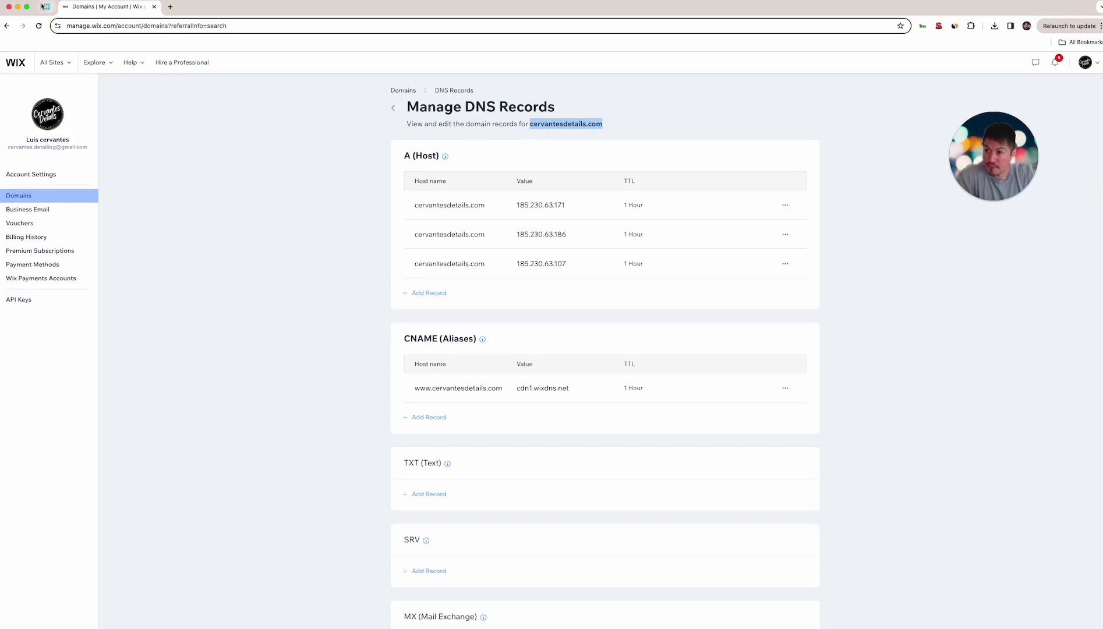
{"action": "left_click", "coordinate": [46, 6]}
{"action": "left_click", "coordinate": [510, 264]}
{"action": "key", "text": "super+a"}
{"action": "key", "text": "super+v"}
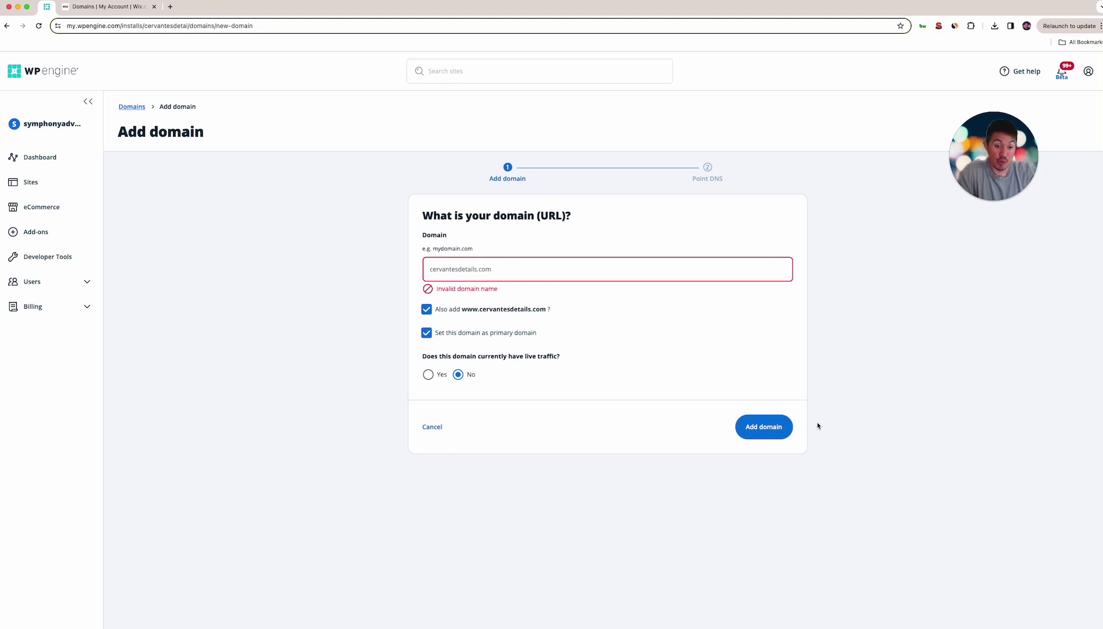
{"action": "left_click", "coordinate": [769, 420]}
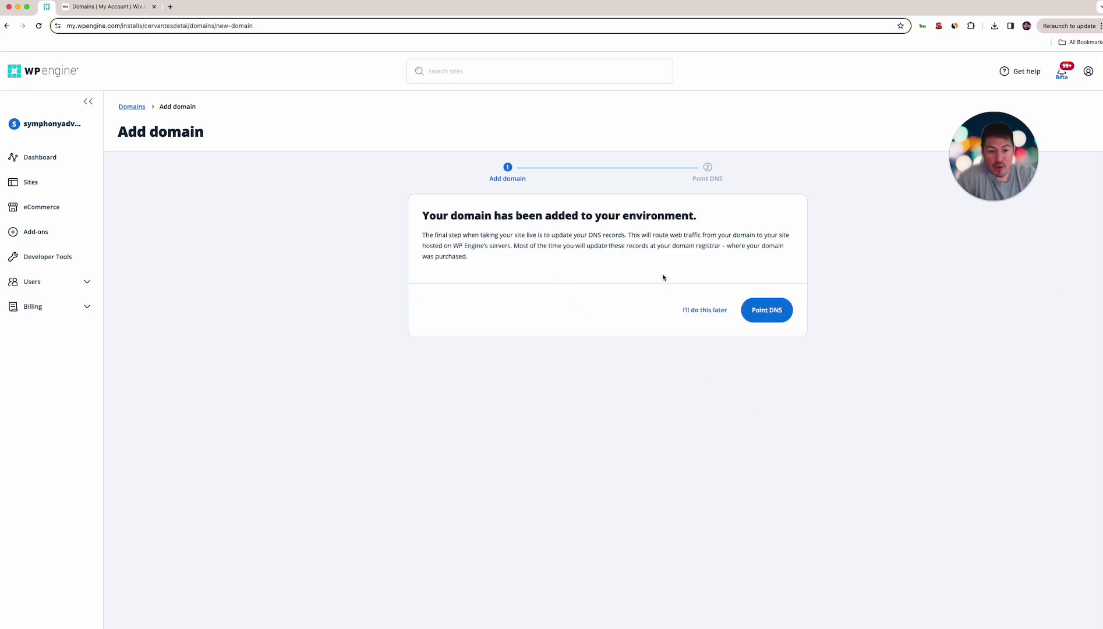
Step: Get WP Engine's CNAME wp.wpenginepowered.com and A records 141.193.213.10/.11, comparing with Wix records
{"action": "left_click", "coordinate": [768, 310]}
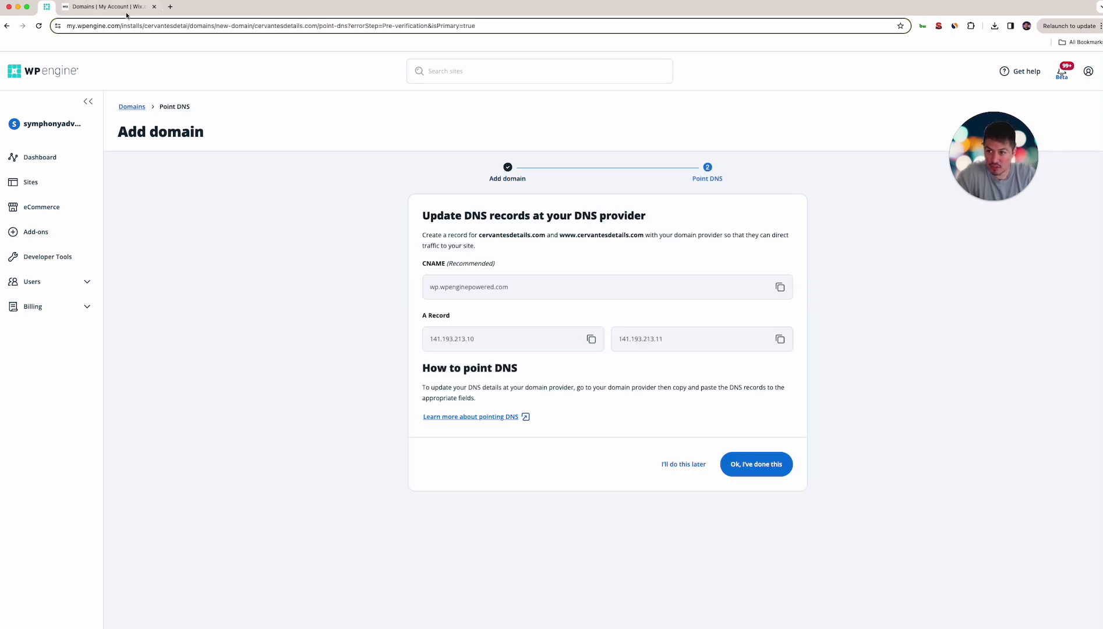
{"action": "left_click", "coordinate": [125, 8]}
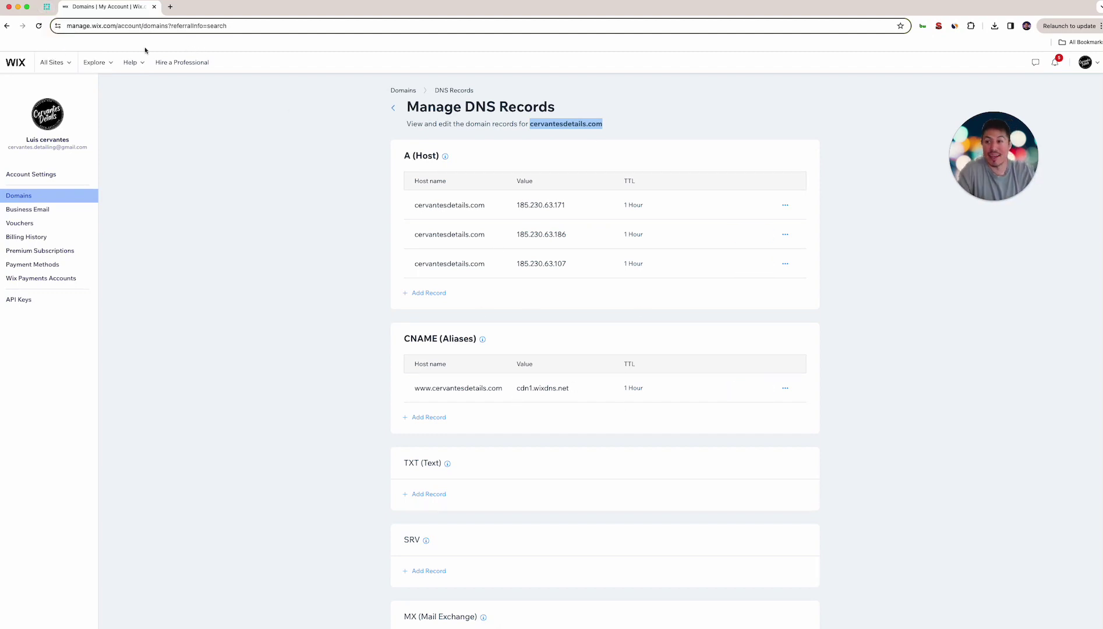
{"action": "left_click", "coordinate": [47, 7]}
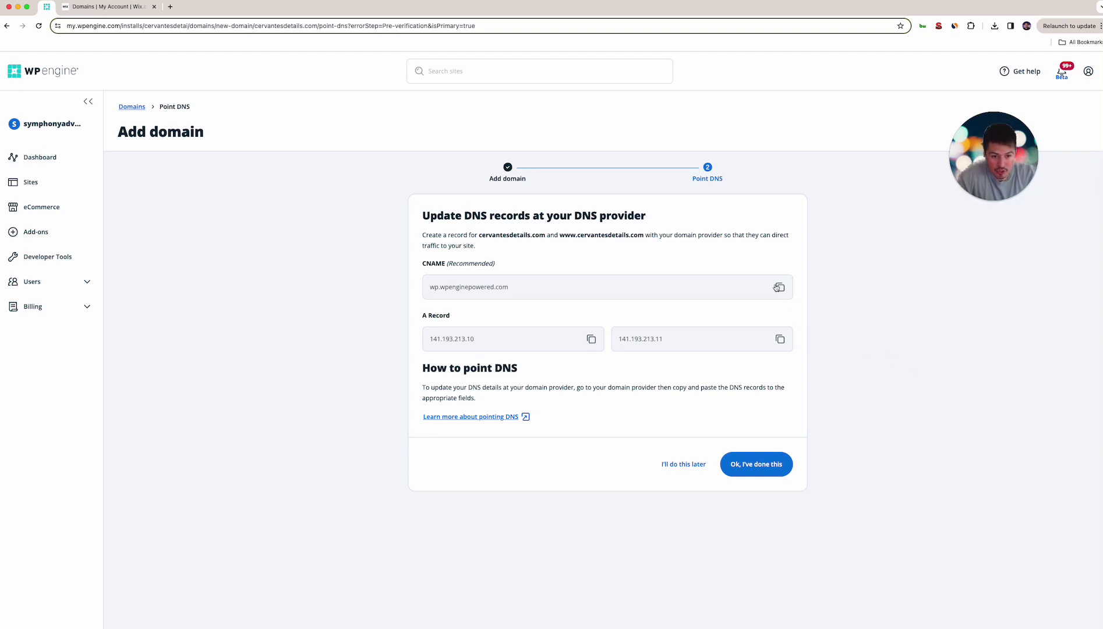
{"action": "left_click", "coordinate": [108, 7]}
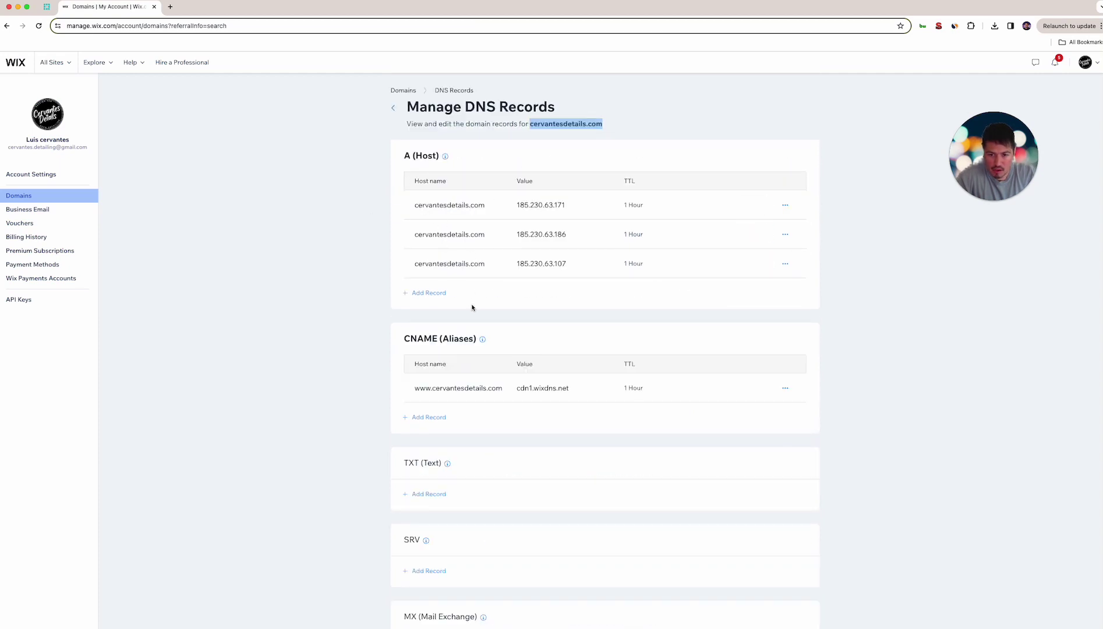
Step: Scroll the Managing DNS Records in Your Wix Account article and go to 'Managing your DNS records'
{"action": "scroll", "coordinate": [463, 297], "scroll_direction": "down", "scroll_amount": 3}
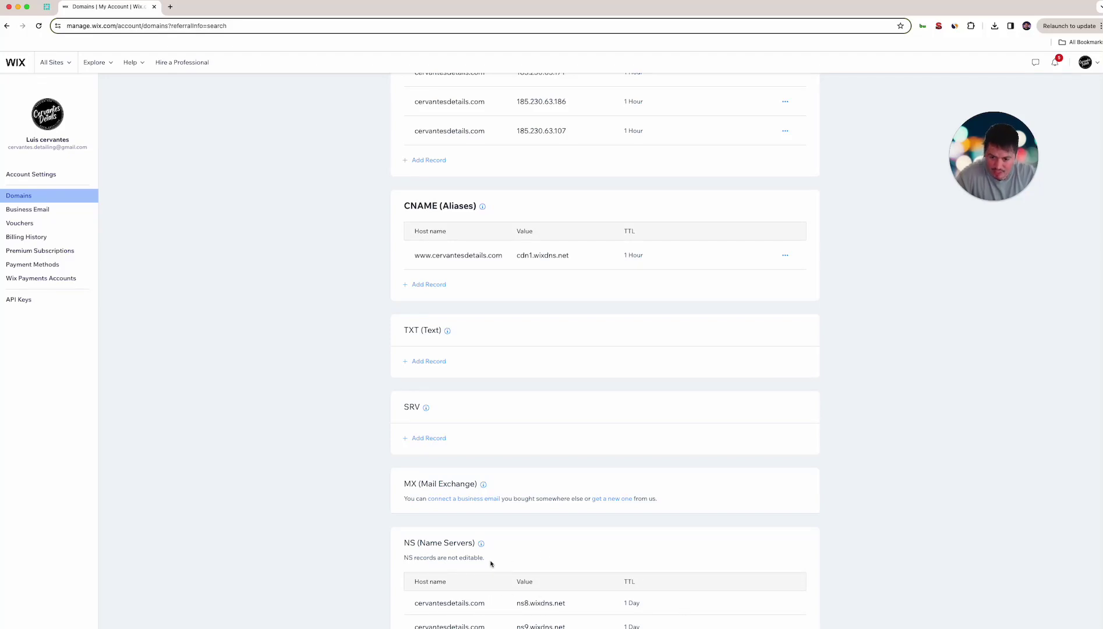
{"action": "scroll", "coordinate": [493, 562], "scroll_direction": "up", "scroll_amount": 3}
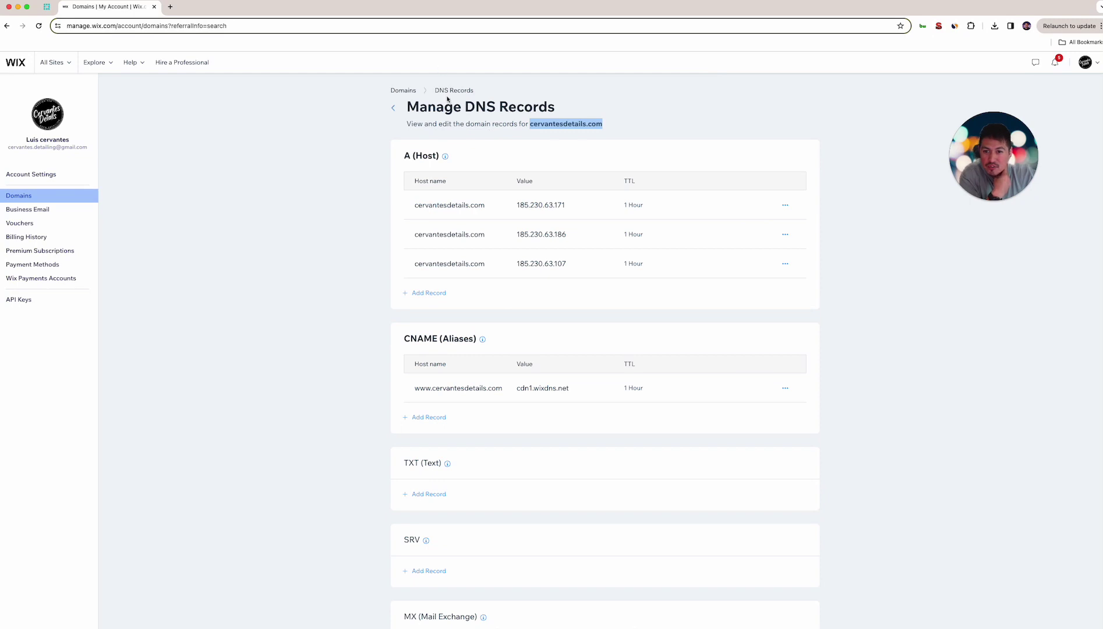
{"action": "scroll", "coordinate": [574, 246], "scroll_direction": "down", "scroll_amount": 3}
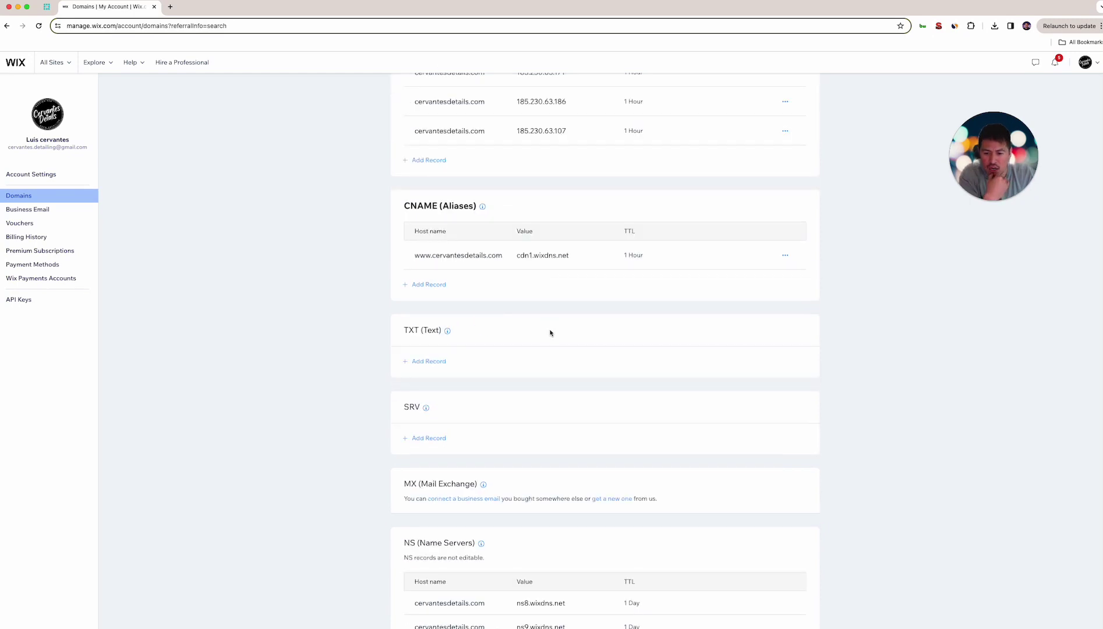
{"action": "scroll", "coordinate": [443, 466], "scroll_direction": "up", "scroll_amount": 3}
{"action": "scroll", "coordinate": [530, 391], "scroll_direction": "down", "scroll_amount": 3}
{"action": "scroll", "coordinate": [456, 593], "scroll_direction": "up", "scroll_amount": 1}
{"action": "scroll", "coordinate": [468, 581], "scroll_direction": "down", "scroll_amount": 1}
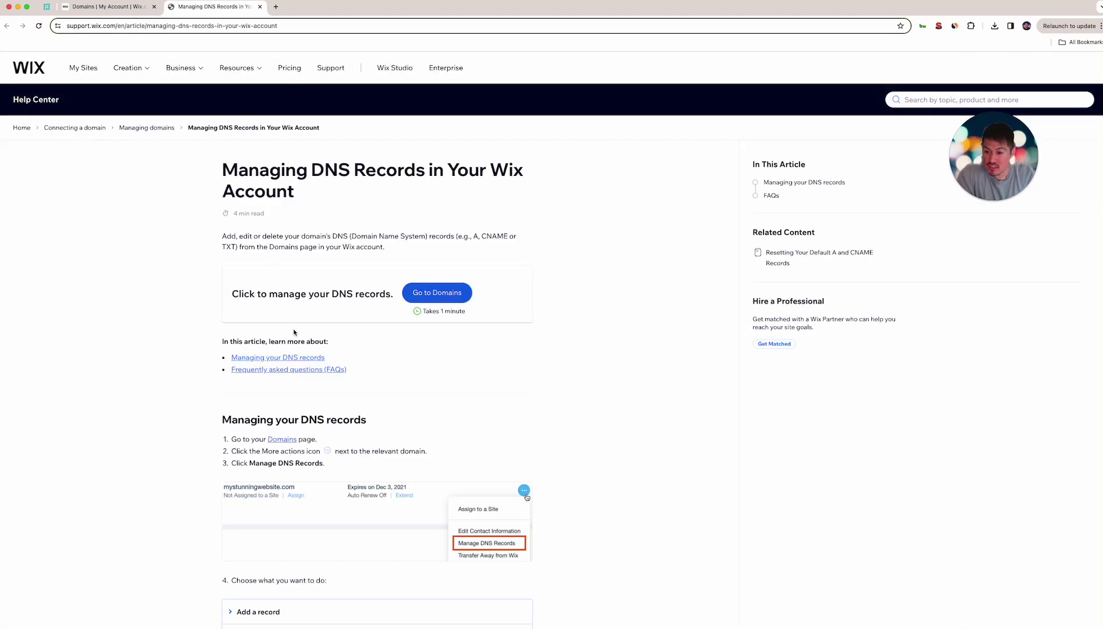
{"action": "left_click", "coordinate": [282, 358]}
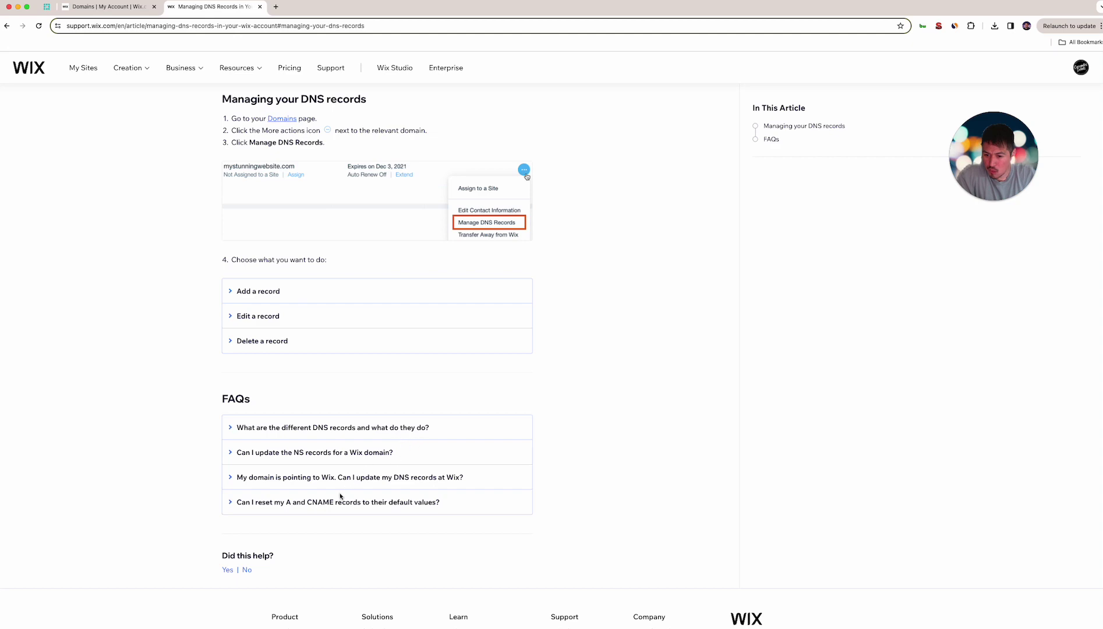
Step: Google 'point wix domain to' and open the Wix guide on connecting to an external site
{"action": "left_click", "coordinate": [276, 6]}
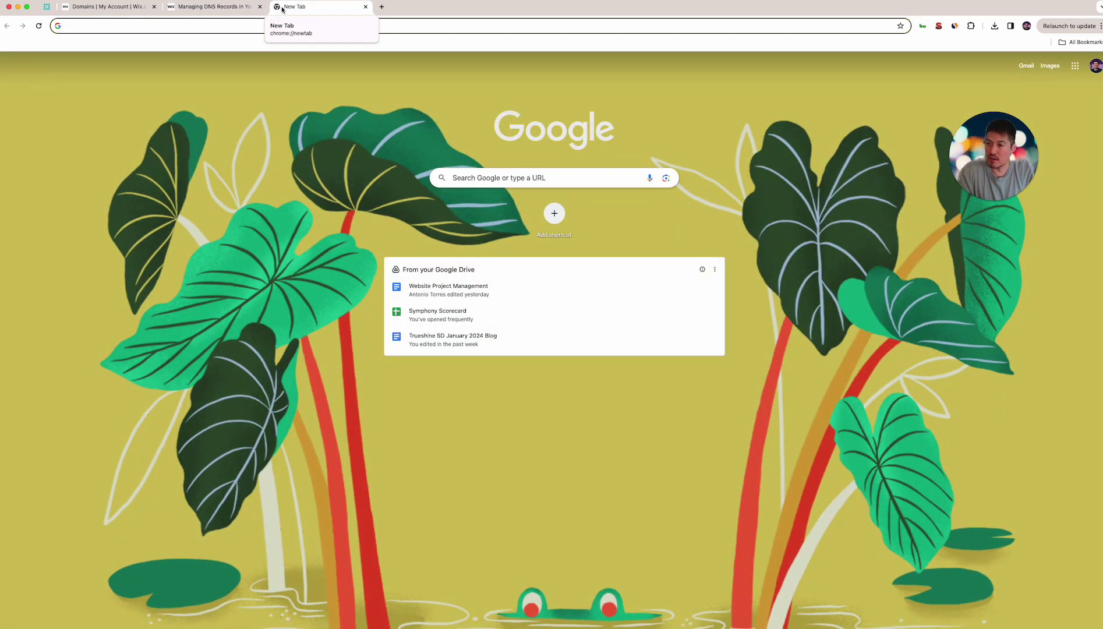
{"action": "type", "text": "point wix domain to another host"}
{"action": "key", "text": "Return"}
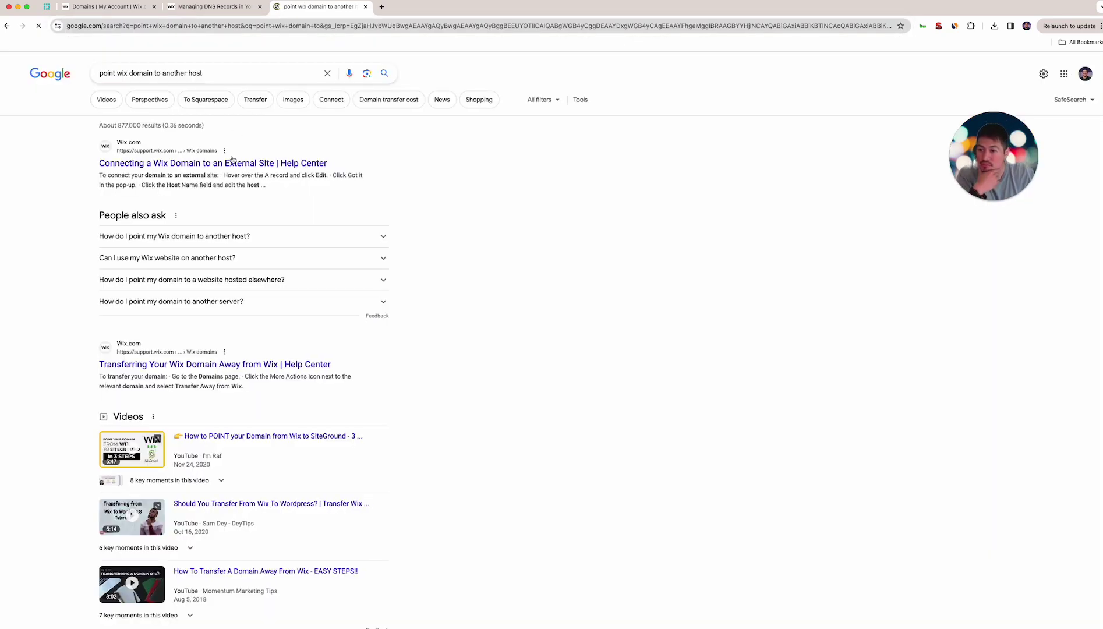
{"action": "left_click", "coordinate": [231, 164]}
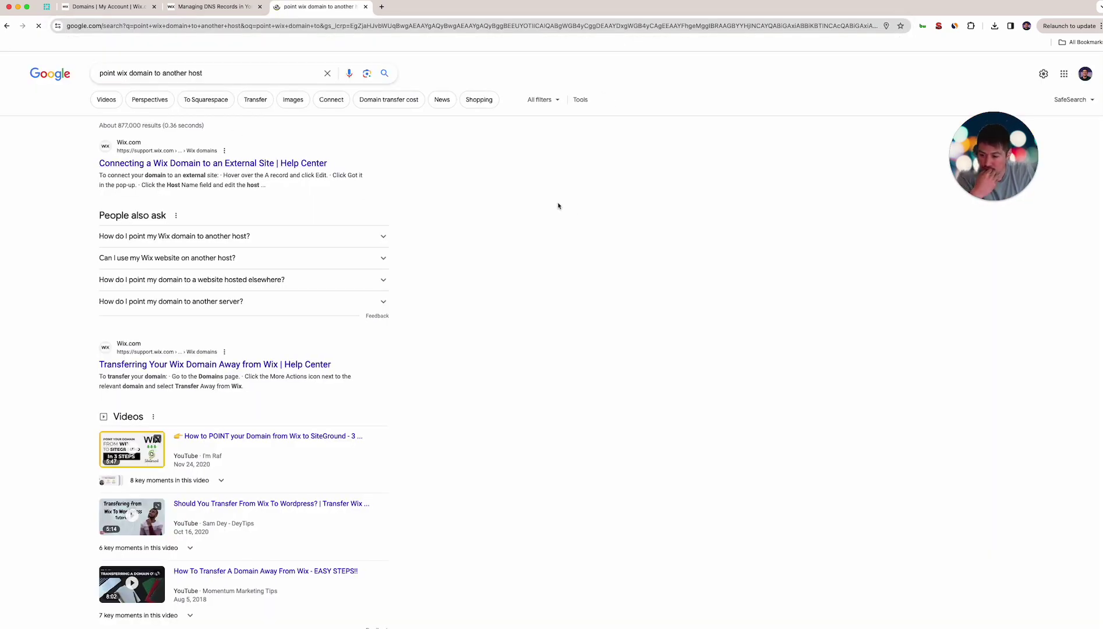
Step: Read through the external-site connection guide, then return to the domain's DNS records
{"action": "scroll", "coordinate": [369, 182], "scroll_direction": "down", "scroll_amount": 5}
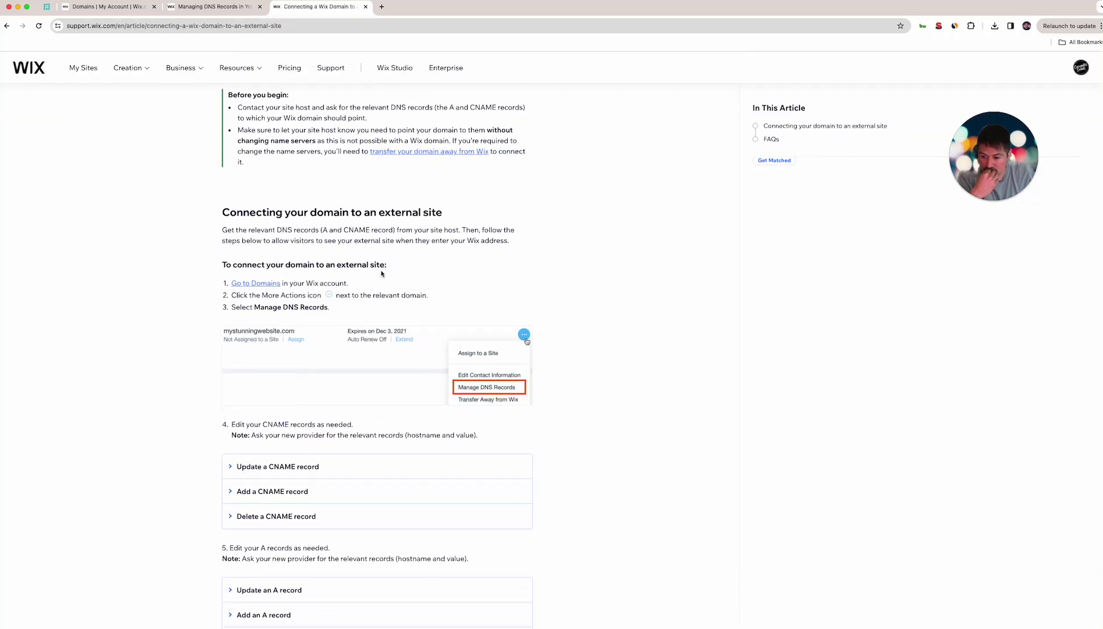
{"action": "scroll", "coordinate": [488, 290], "scroll_direction": "down", "scroll_amount": 5}
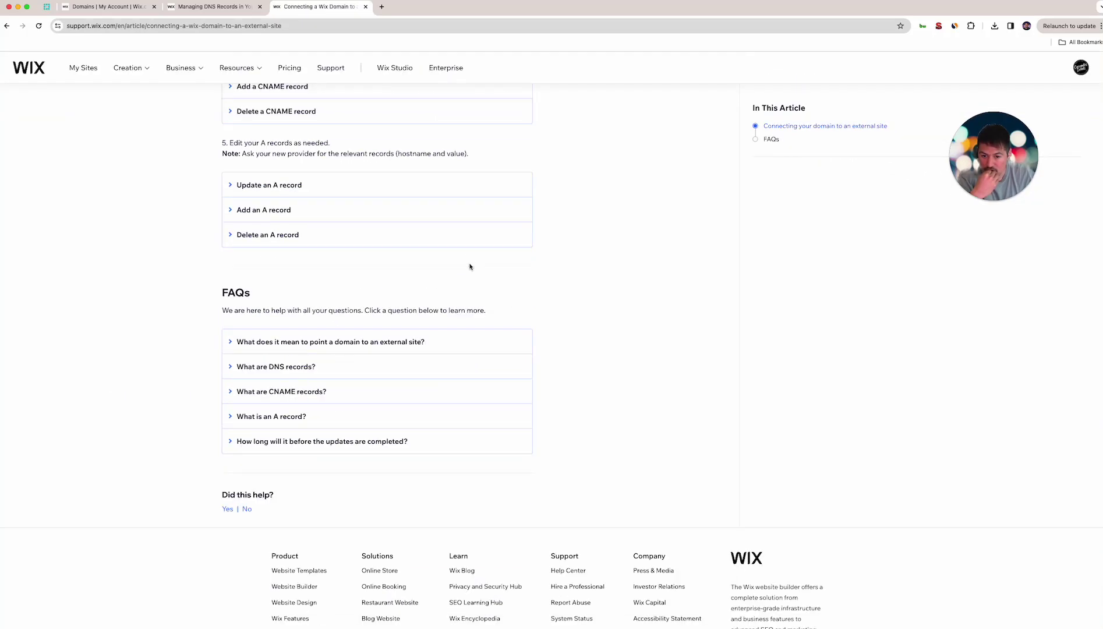
{"action": "scroll", "coordinate": [470, 268], "scroll_direction": "up", "scroll_amount": 5}
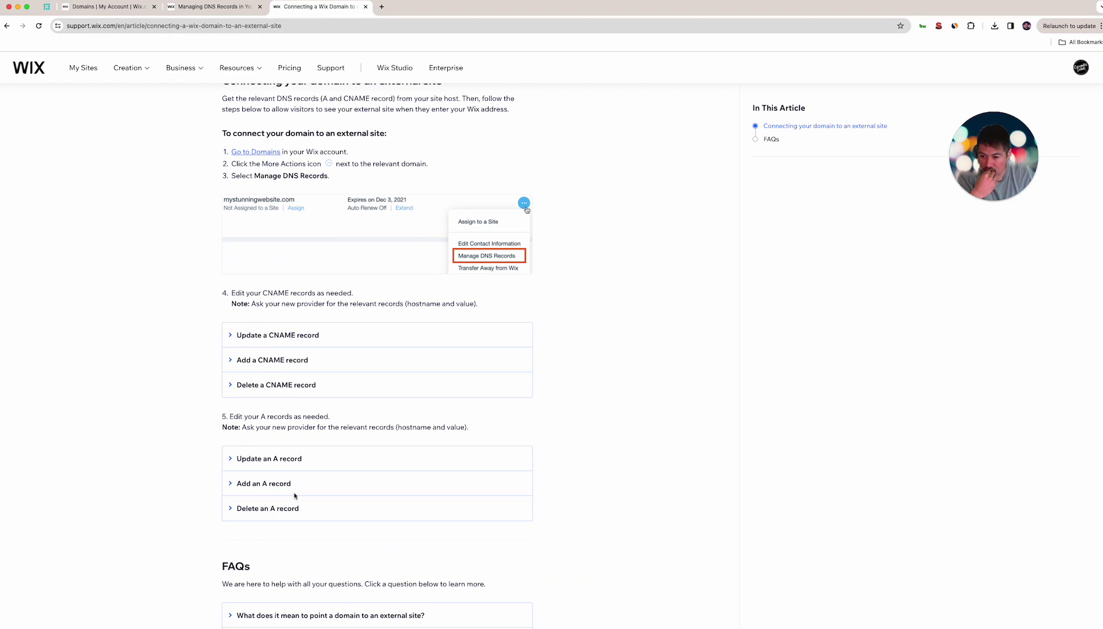
{"action": "left_click", "coordinate": [236, 7]}
{"action": "left_click", "coordinate": [105, 7]}
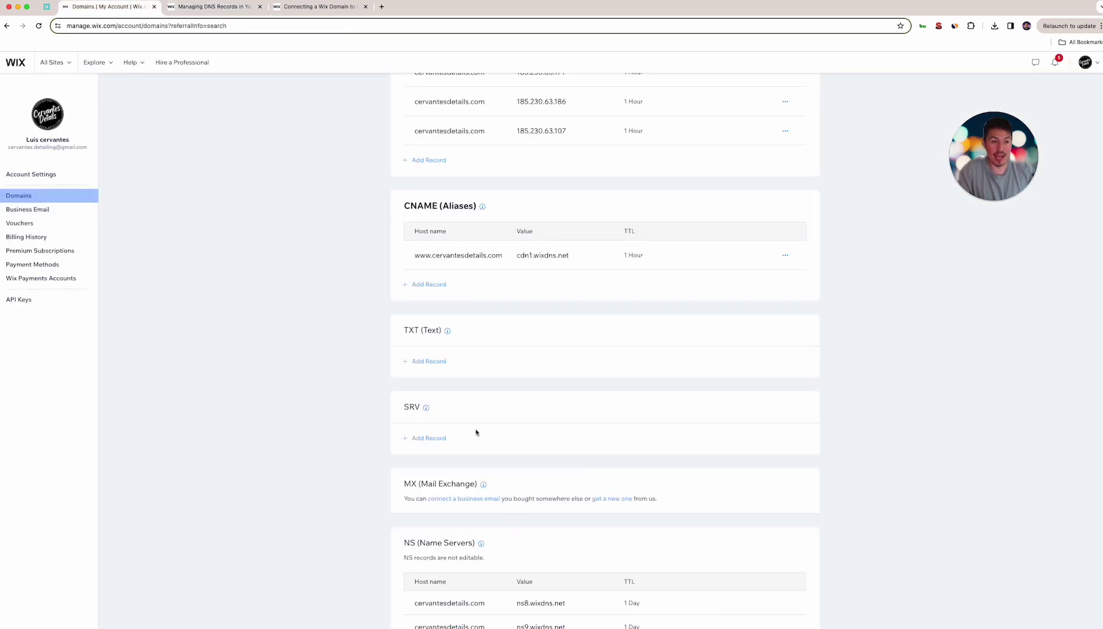
Step: Change the www CNAME value from cdn1.wixdns.net to wp.wpenginepowered.com and save the change
{"action": "scroll", "coordinate": [501, 432], "scroll_direction": "up", "scroll_amount": 3}
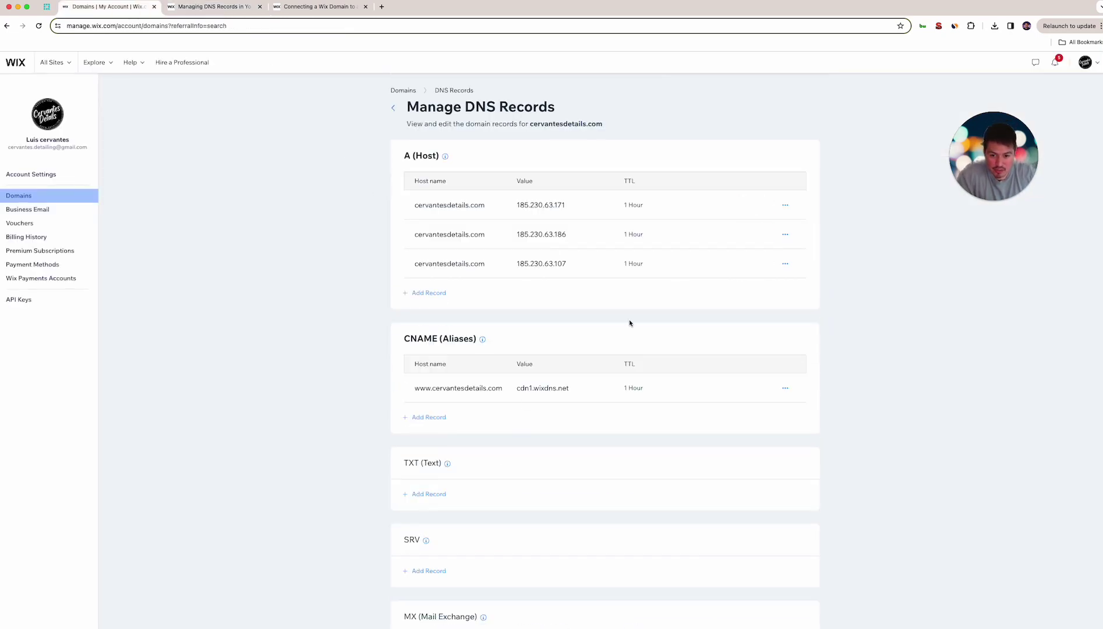
{"action": "left_click", "coordinate": [48, 8]}
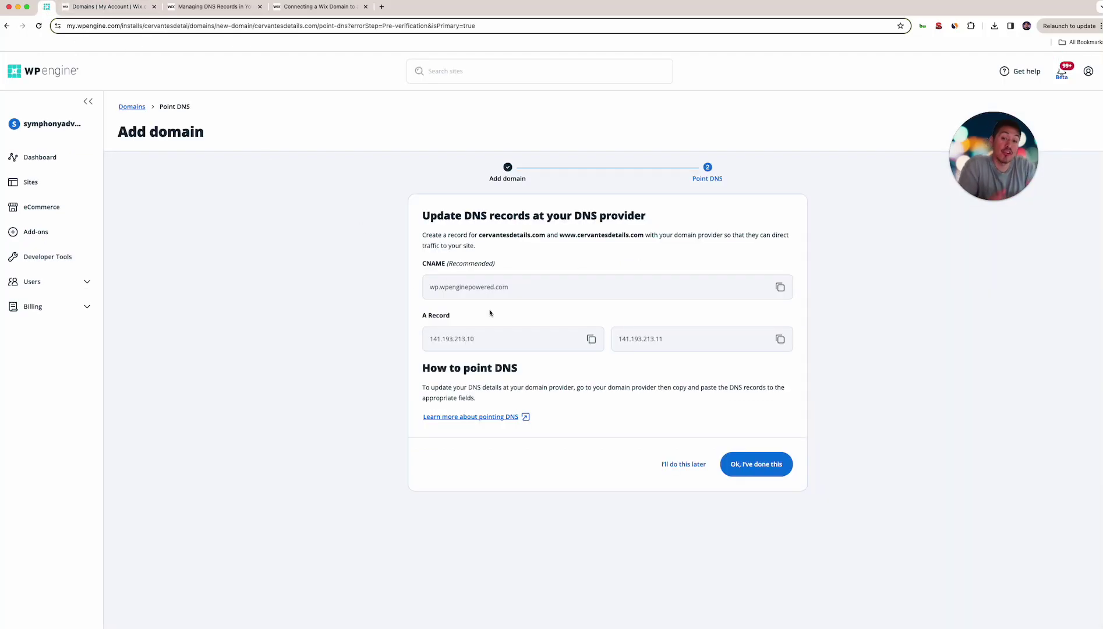
{"action": "left_click", "coordinate": [105, 7]}
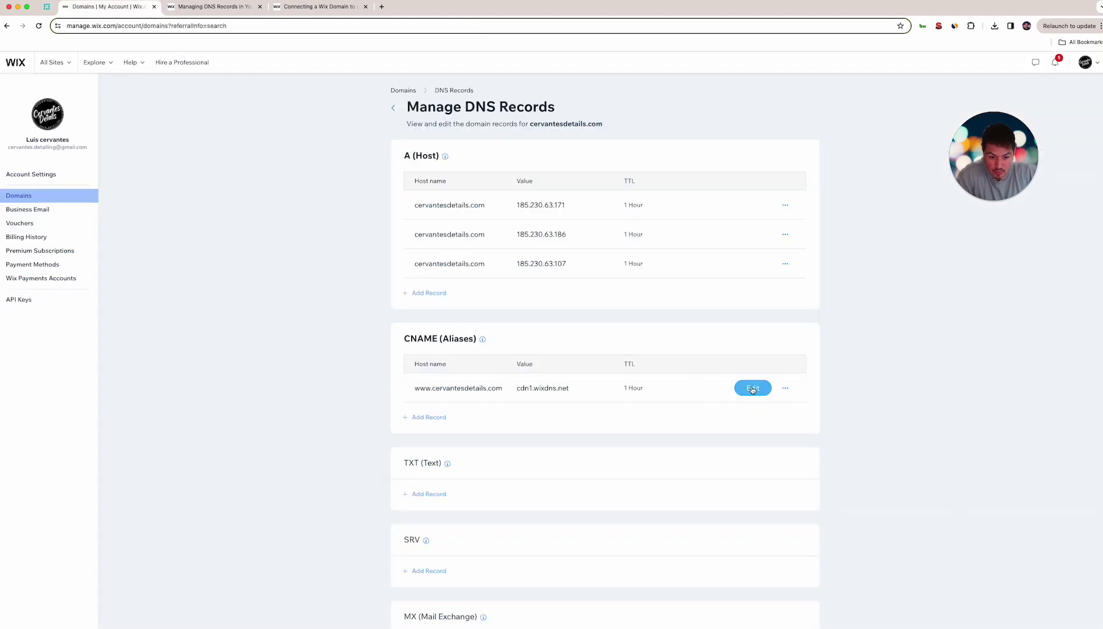
{"action": "left_click", "coordinate": [753, 387]}
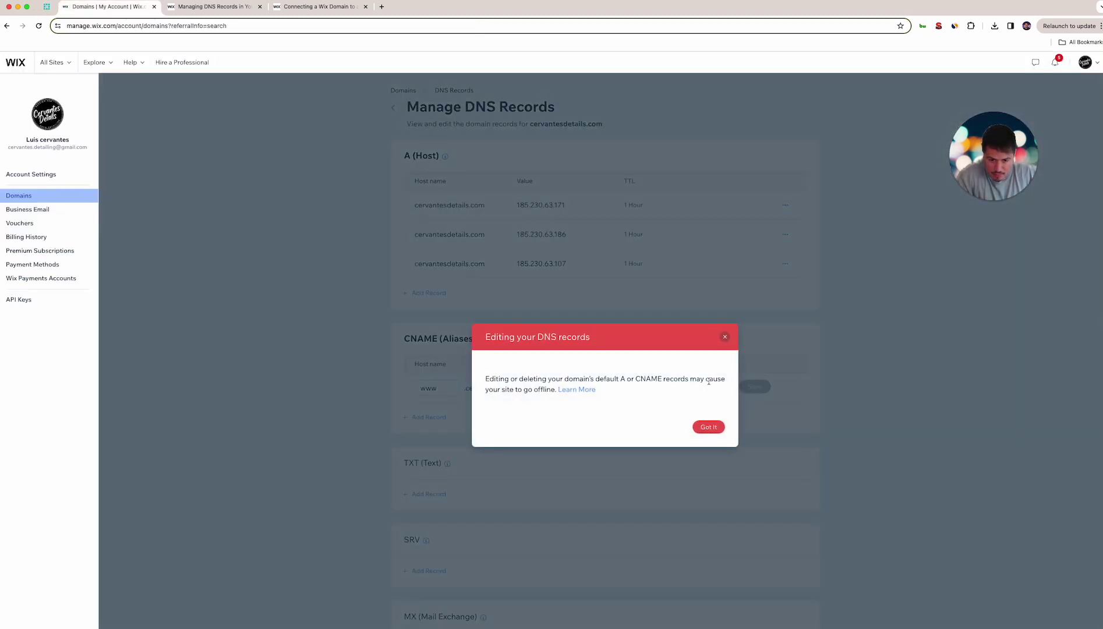
{"action": "left_click", "coordinate": [708, 428]}
{"action": "triple_click", "coordinate": [559, 392]}
{"action": "type", "text": "wp.wpenginepowered.com"}
{"action": "left_click_drag", "start_coordinate": [561, 389], "coordinate": [446, 387]}
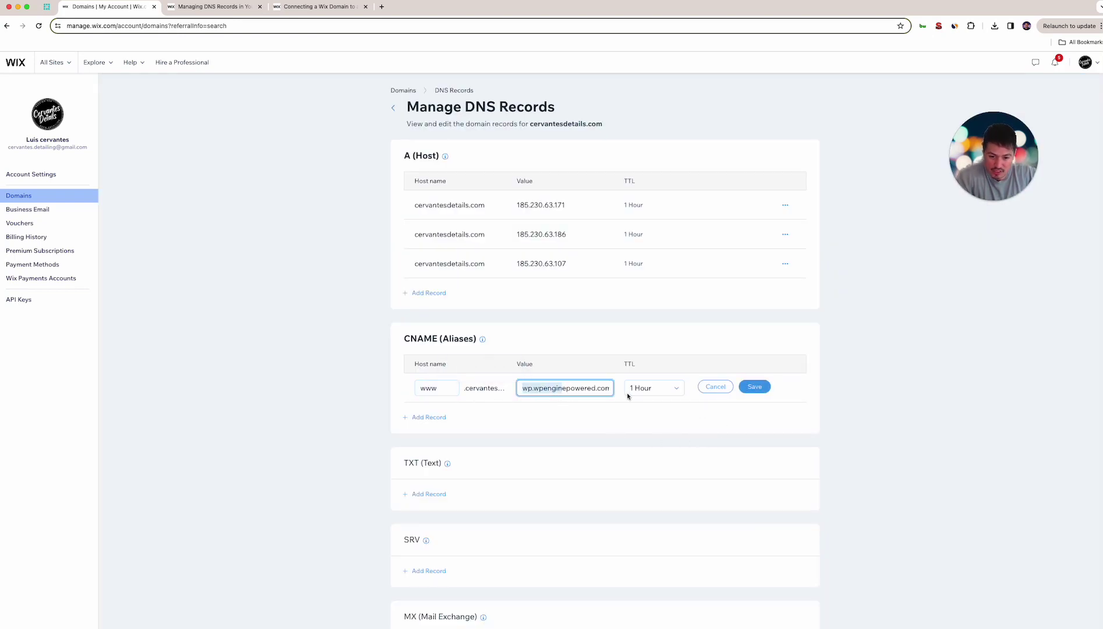
{"action": "left_click", "coordinate": [754, 387]}
{"action": "left_click", "coordinate": [673, 437]}
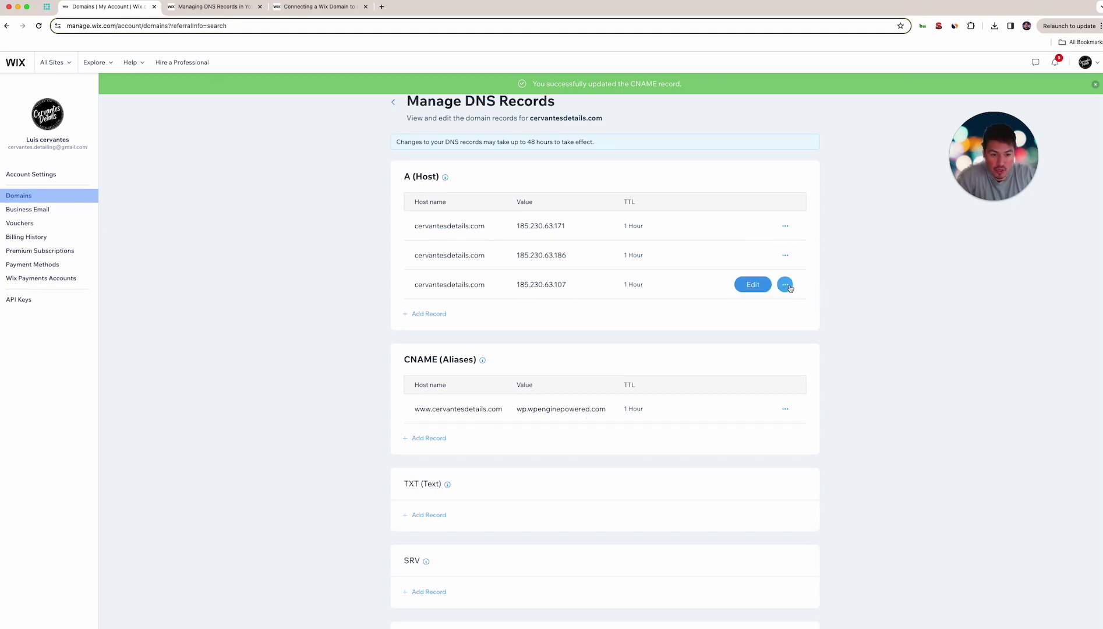
Step: Delete the third A record for cervantesdetails.com
{"action": "left_click", "coordinate": [785, 284]}
{"action": "left_click", "coordinate": [784, 262]}
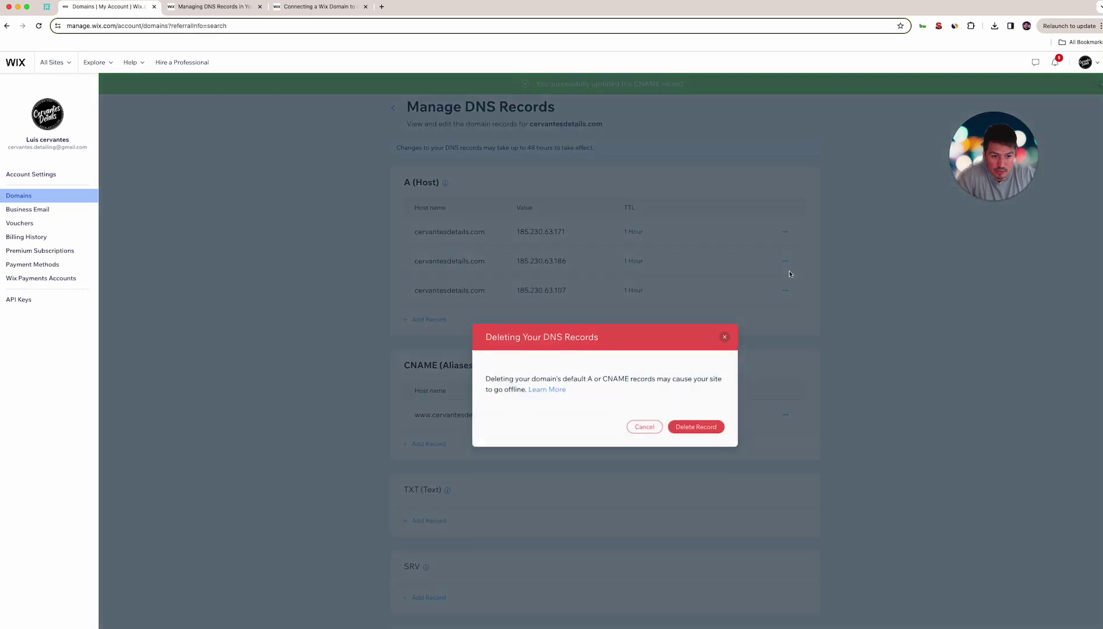
{"action": "left_click", "coordinate": [701, 427]}
Step: Set the first A record's value to 141.193.213.10 and save it
{"action": "left_click", "coordinate": [46, 6]}
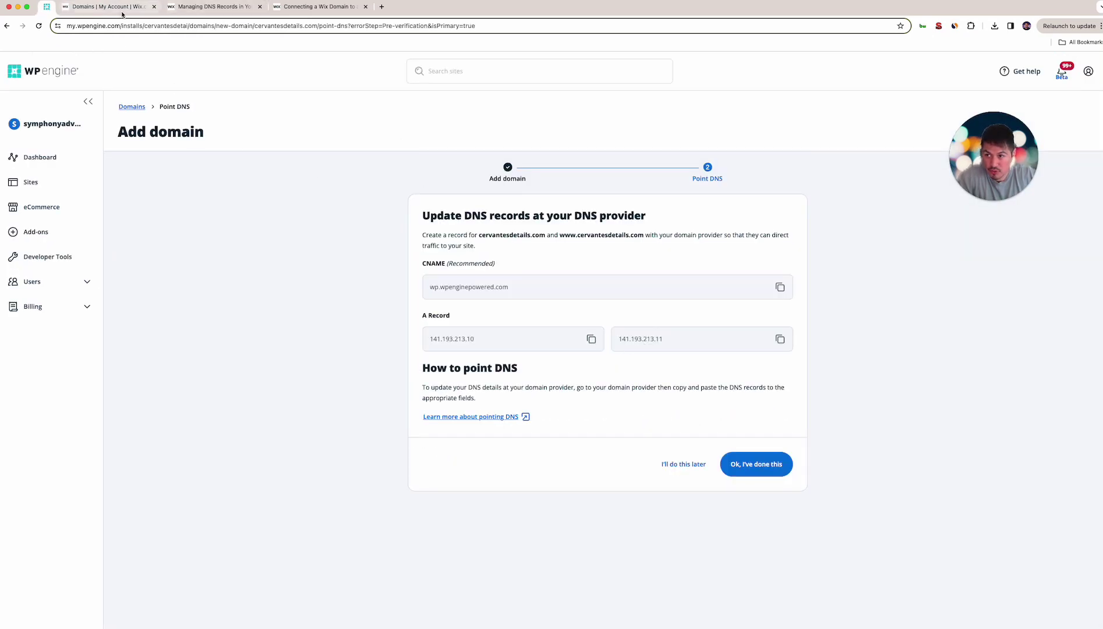
{"action": "left_click", "coordinate": [309, 8]}
{"action": "left_click", "coordinate": [211, 8]}
{"action": "left_click", "coordinate": [116, 7]}
{"action": "left_click", "coordinate": [757, 232]}
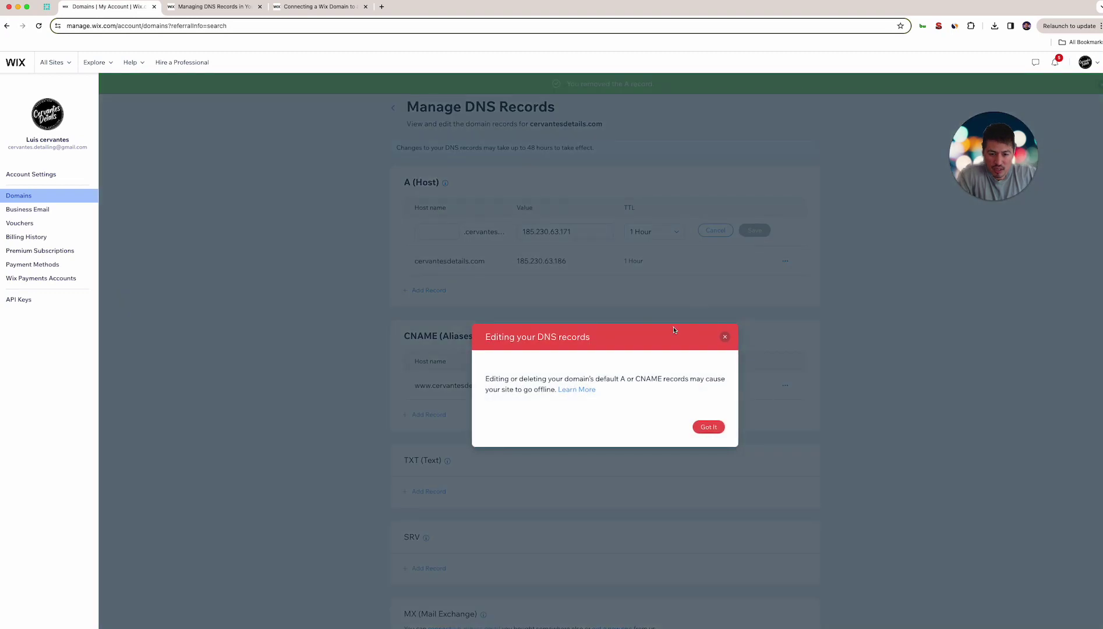
{"action": "left_click", "coordinate": [709, 427]}
{"action": "left_click", "coordinate": [558, 236]}
{"action": "type", "text": "141.193.213.10"}
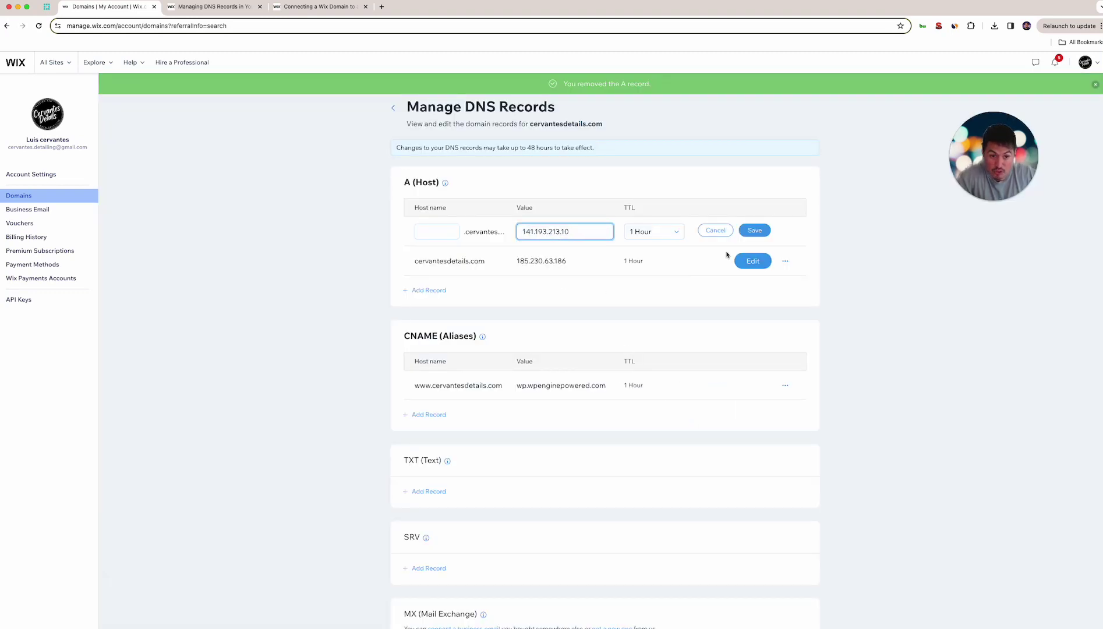
{"action": "left_click", "coordinate": [755, 231]}
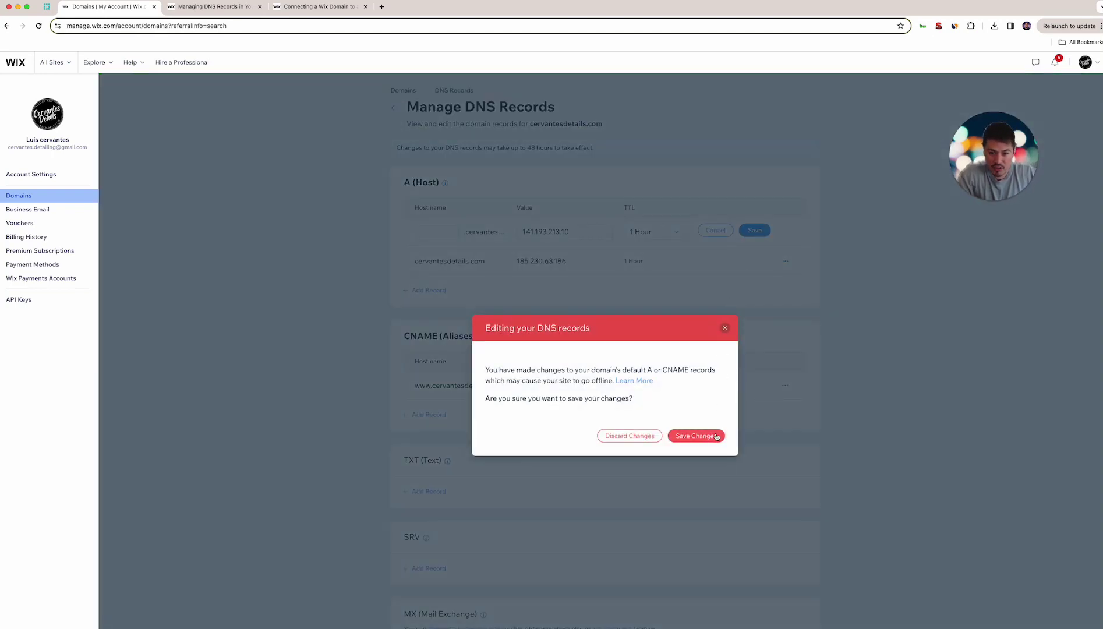
{"action": "left_click", "coordinate": [696, 436]}
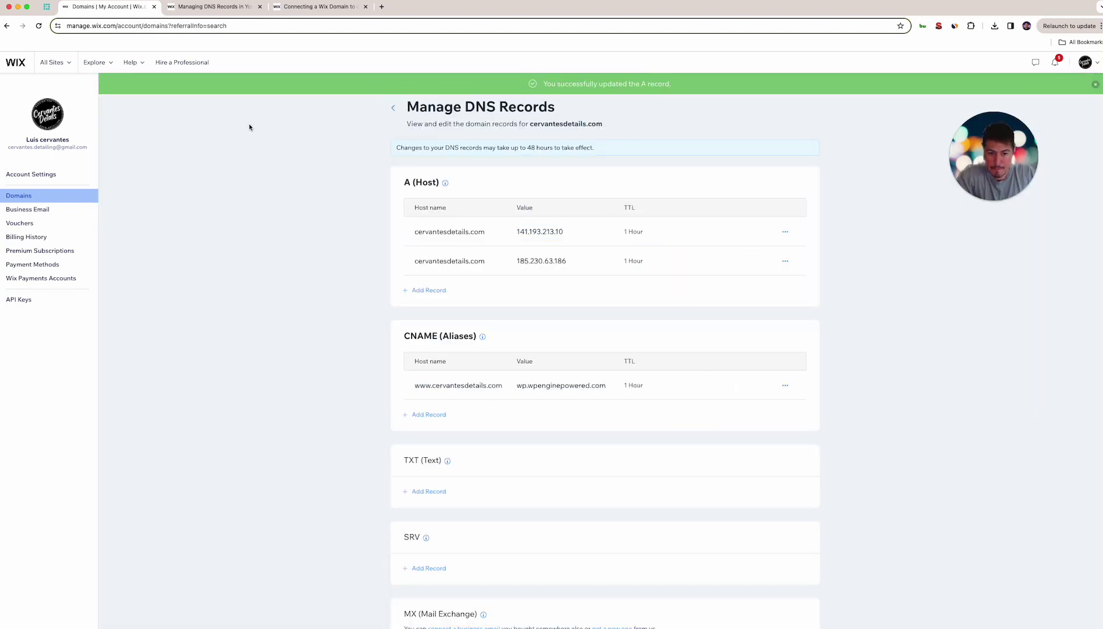
Step: Replace the second A record value 185.230.63.186 with 141.193.213.11 and save
{"action": "left_click", "coordinate": [48, 7]}
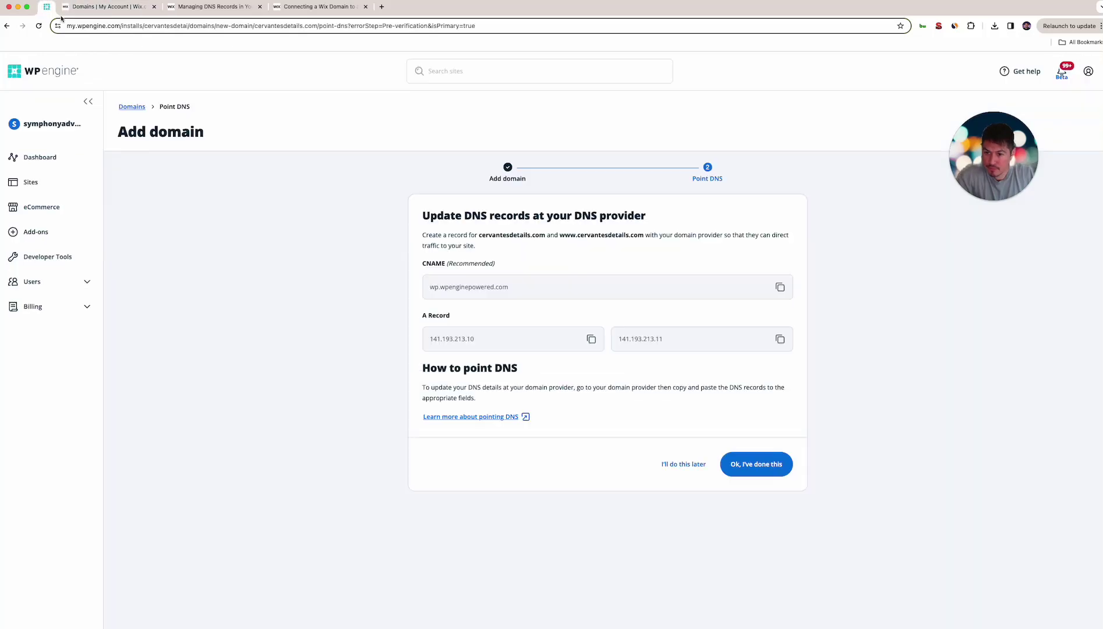
{"action": "left_click", "coordinate": [780, 339]}
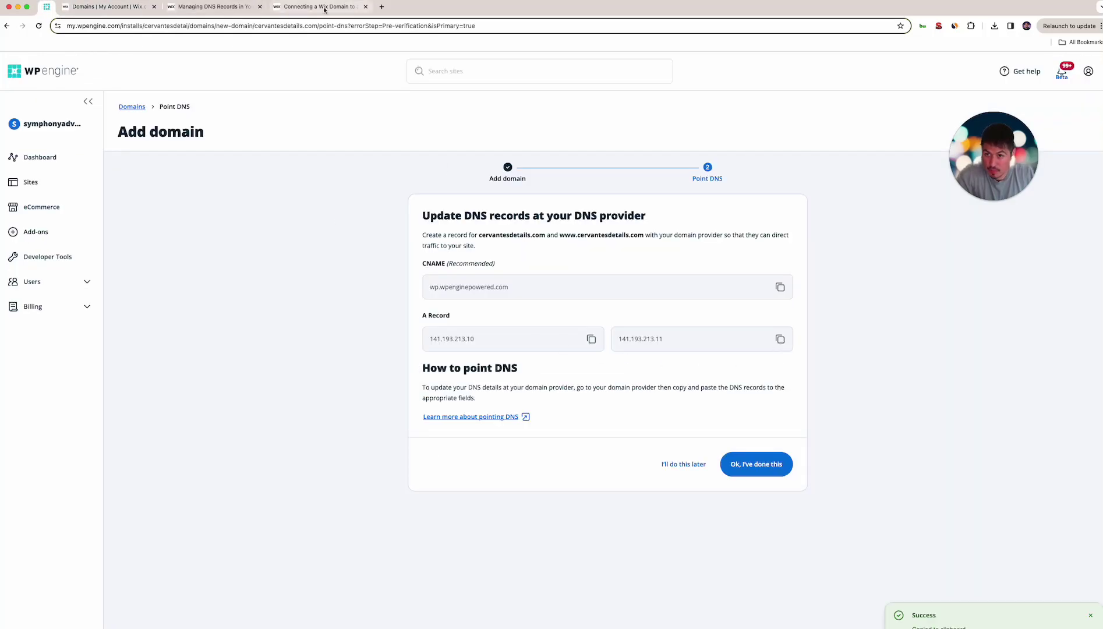
{"action": "left_click", "coordinate": [114, 7]}
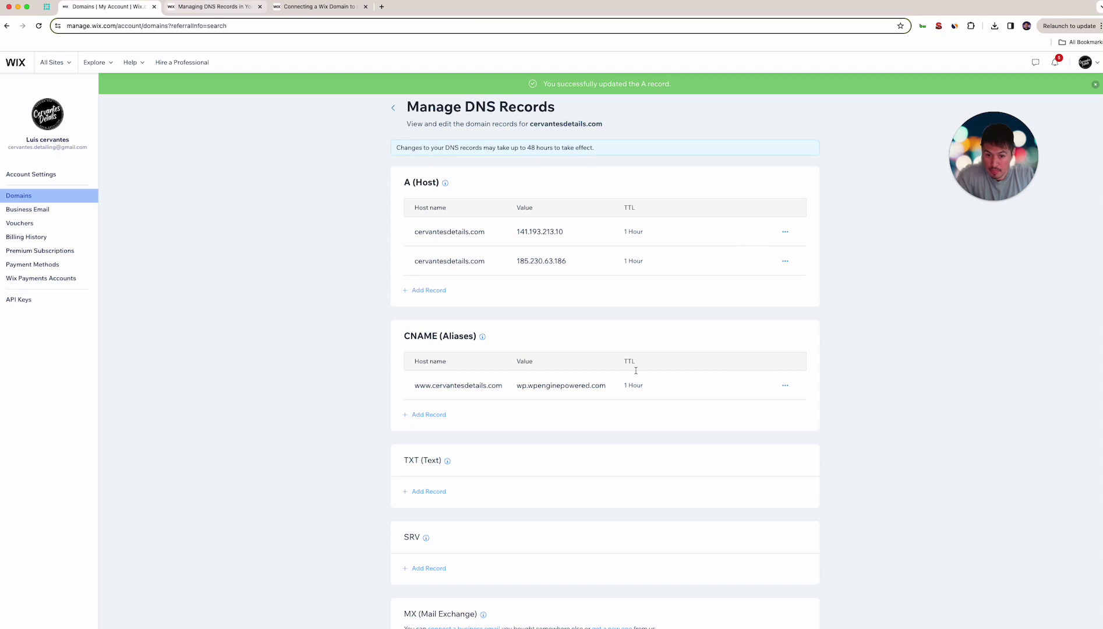
{"action": "left_click", "coordinate": [752, 267]}
{"action": "double_click", "coordinate": [534, 261]}
{"action": "key", "text": "super+v"}
{"action": "left_click", "coordinate": [755, 260]}
{"action": "mouse_move", "coordinate": [728, 391]}
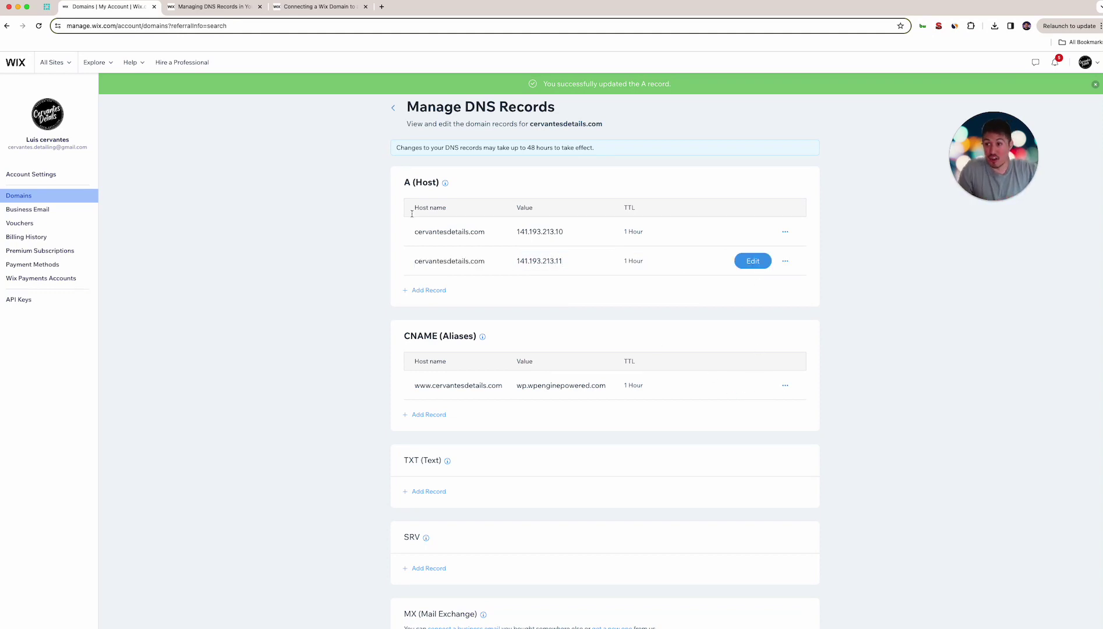
Step: Re-save the www CNAME record in Wix, then confirm in WP Engine that the DNS records are done
{"action": "left_click", "coordinate": [47, 11]}
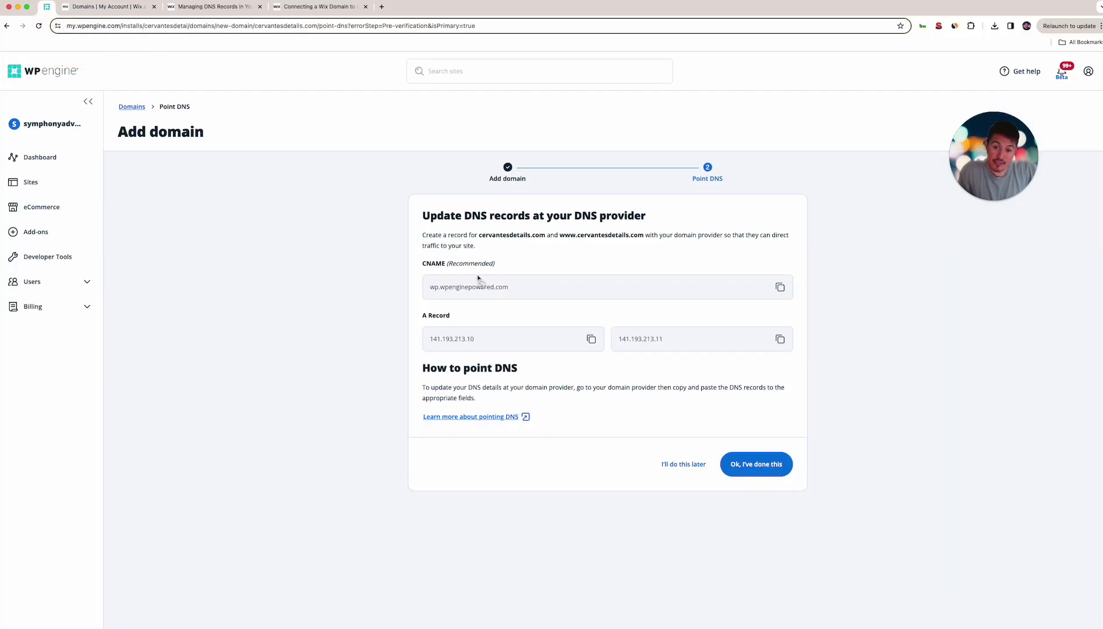
{"action": "left_click", "coordinate": [60, 8]}
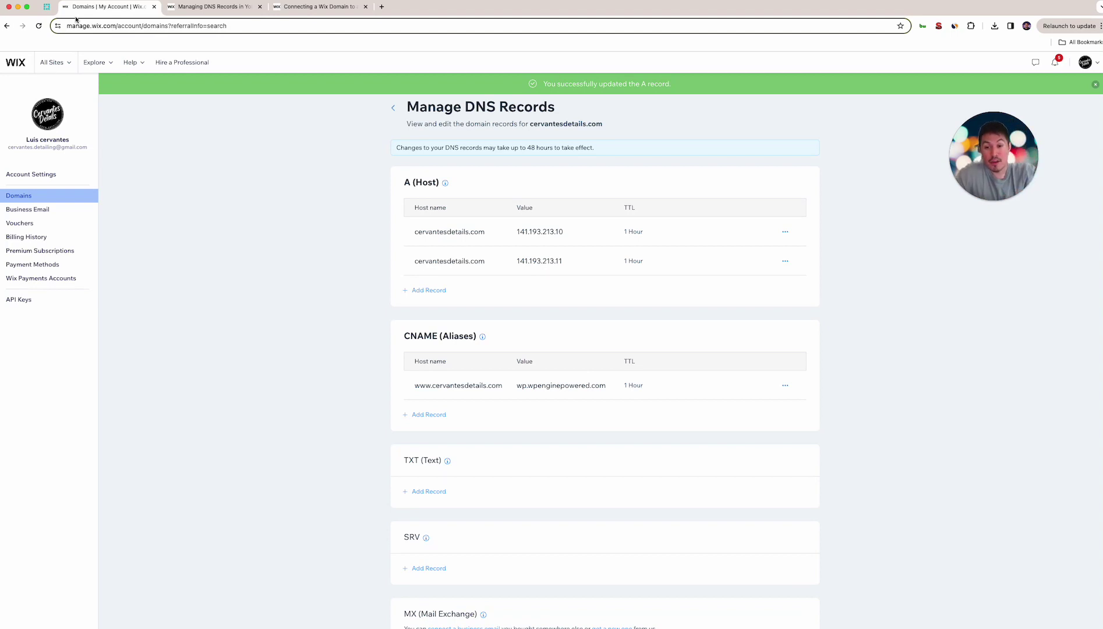
{"action": "mouse_move", "coordinate": [730, 229]}
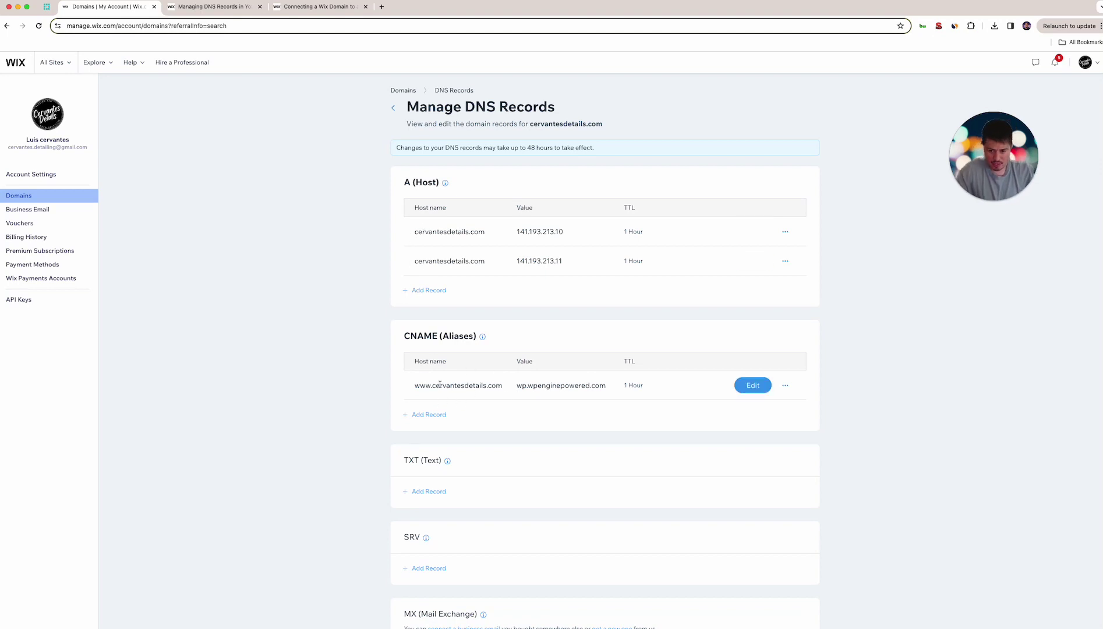
{"action": "left_click", "coordinate": [753, 385]}
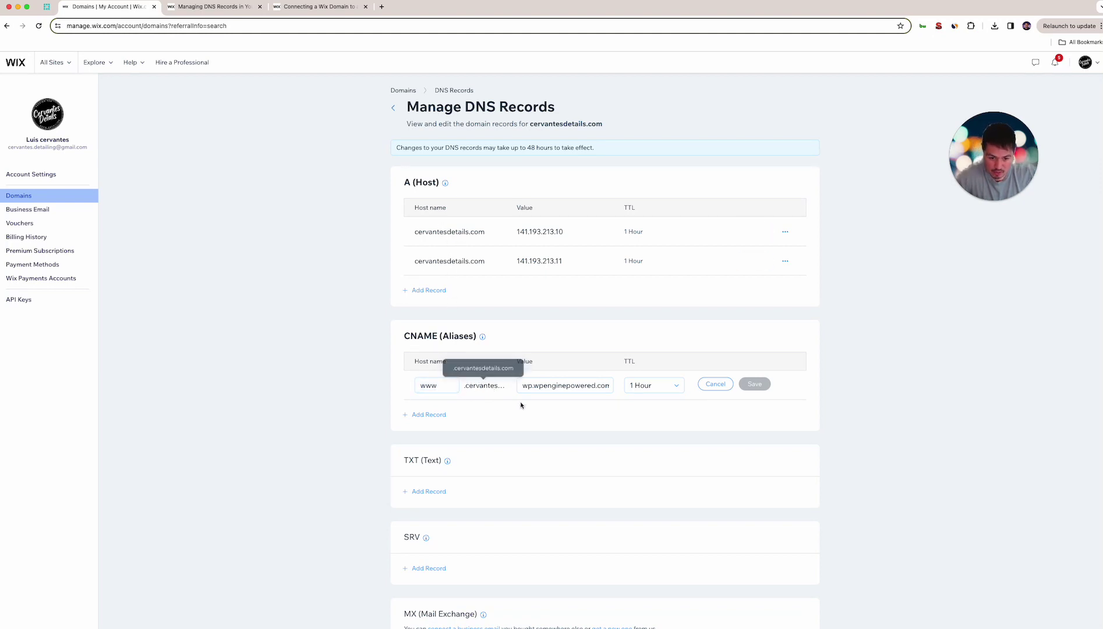
{"action": "left_click", "coordinate": [759, 385]}
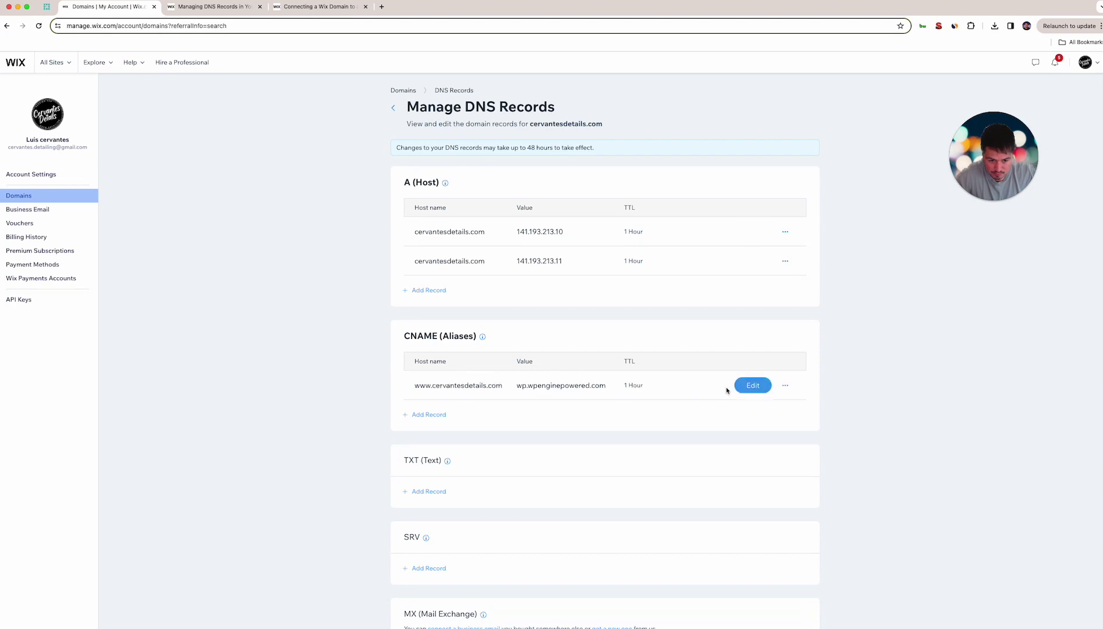
{"action": "left_click", "coordinate": [50, 11]}
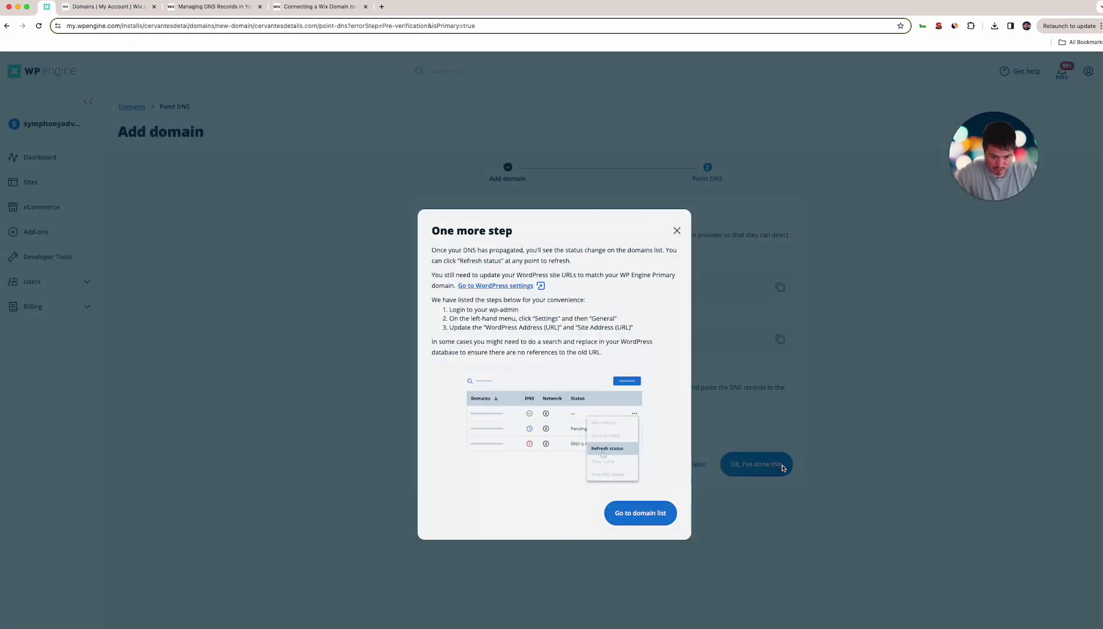
{"action": "left_click", "coordinate": [782, 467]}
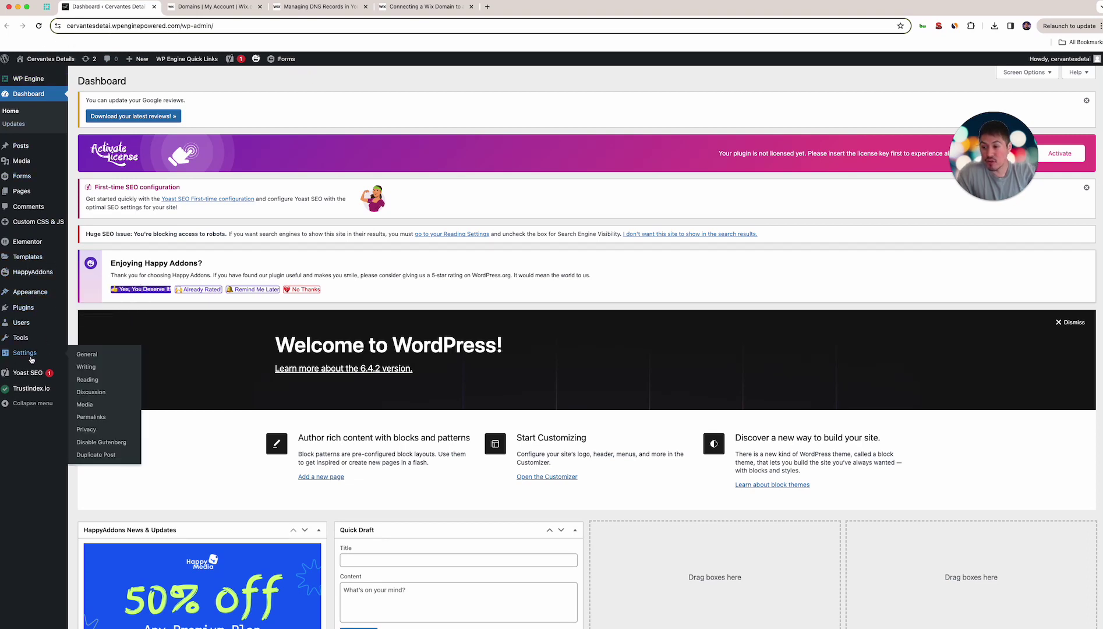
Step: Replace the WordPress Address domain with cervantesdetails.com copied from Wix, then close General Settings
{"action": "left_click", "coordinate": [98, 357]}
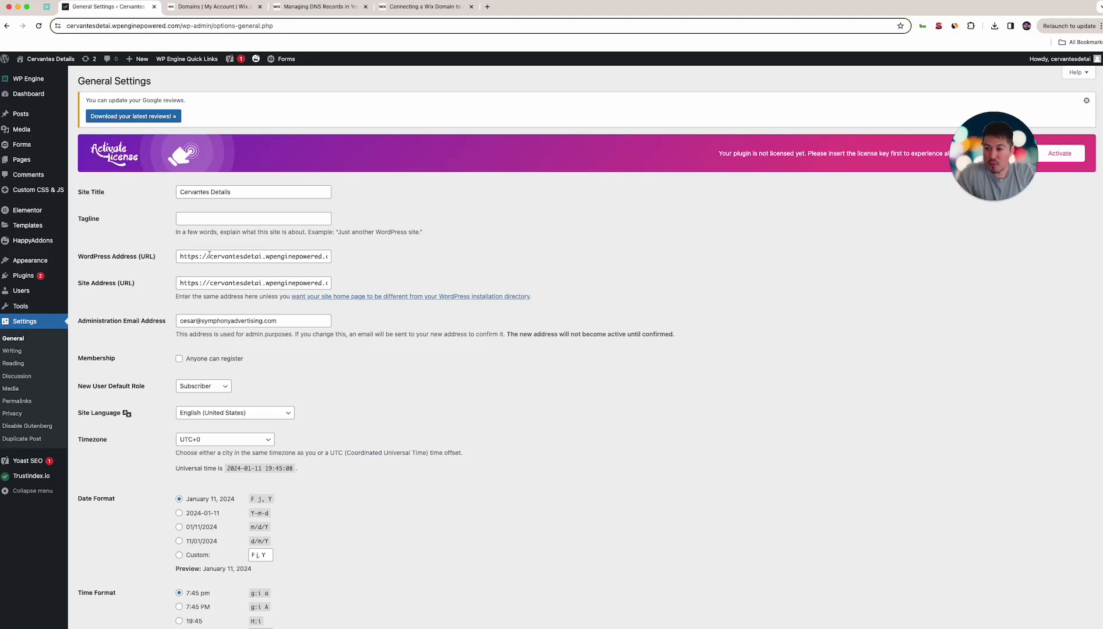
{"action": "left_click_drag", "start_coordinate": [210, 255], "coordinate": [358, 259]}
{"action": "key", "text": "BackSpace"}
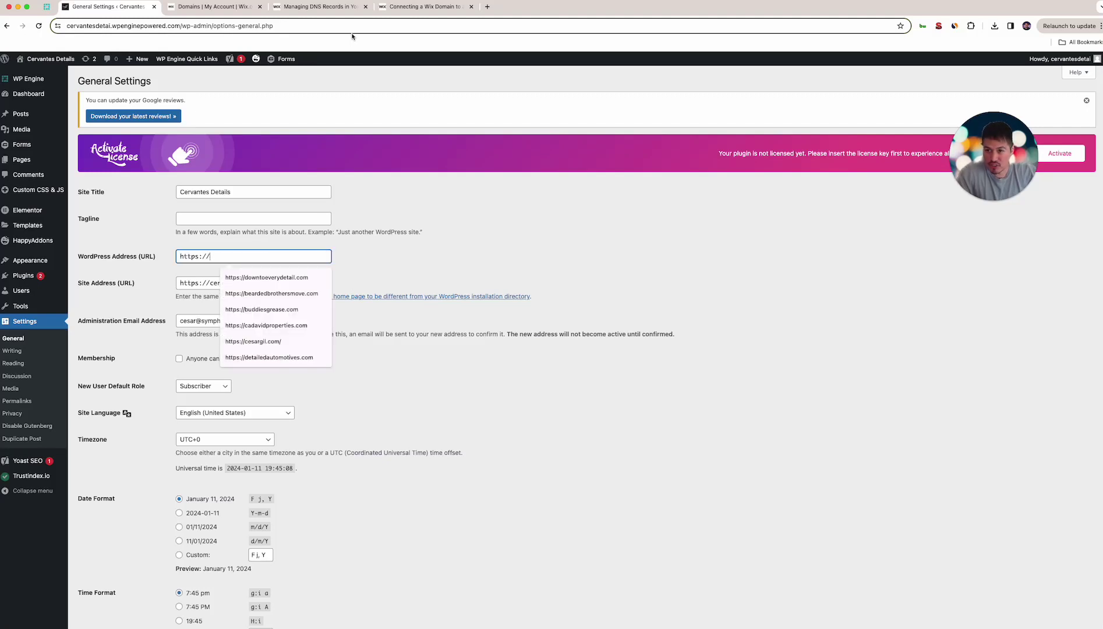
{"action": "left_click", "coordinate": [210, 8]}
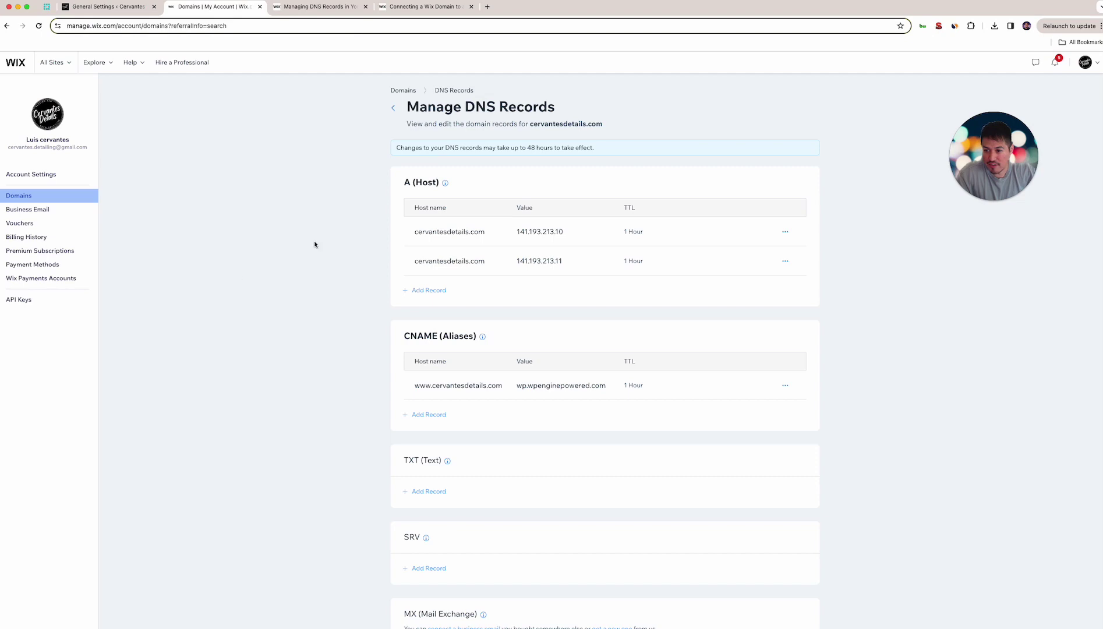
{"action": "double_click", "coordinate": [438, 228]}
{"action": "key", "text": "ctrl+c"}
{"action": "left_click", "coordinate": [107, 6]}
{"action": "key", "text": "ctrl+v"}
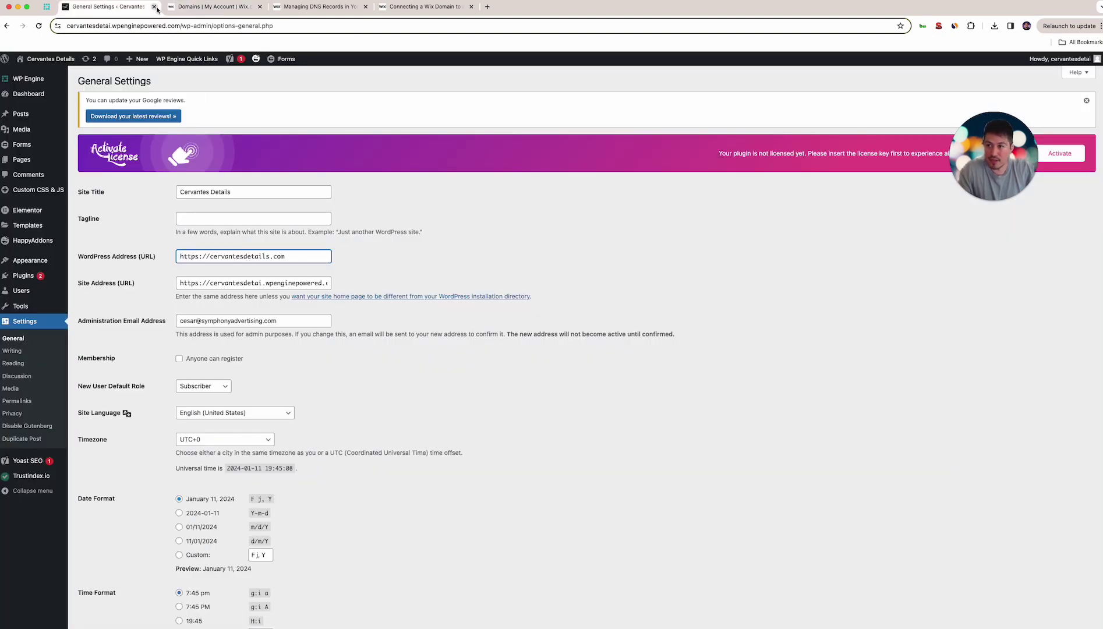
{"action": "left_click", "coordinate": [153, 7]}
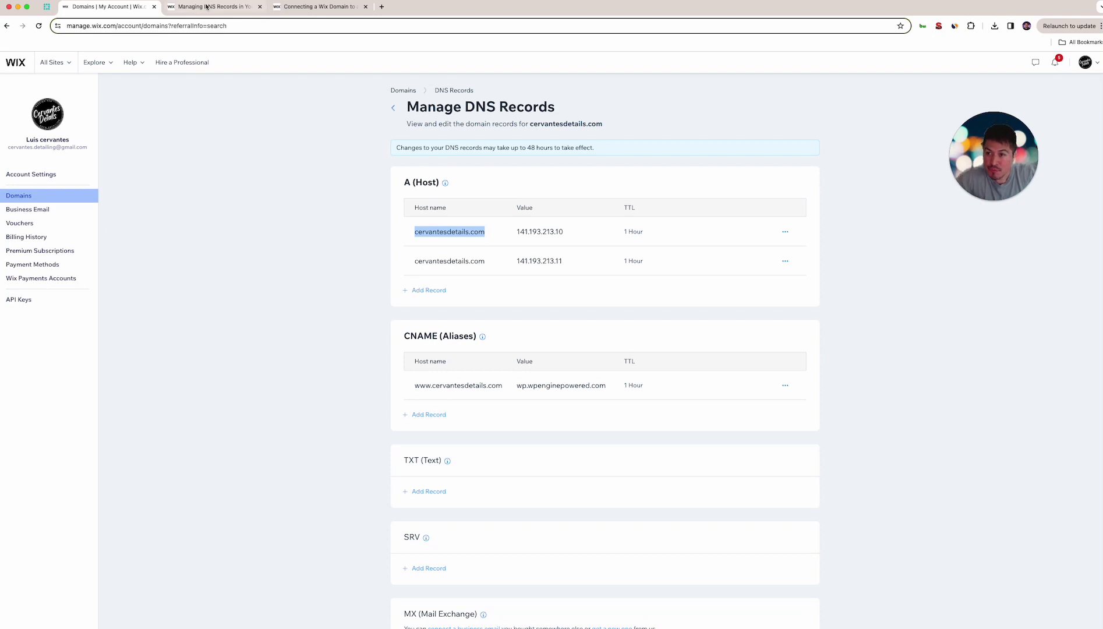
{"action": "left_click", "coordinate": [48, 7]}
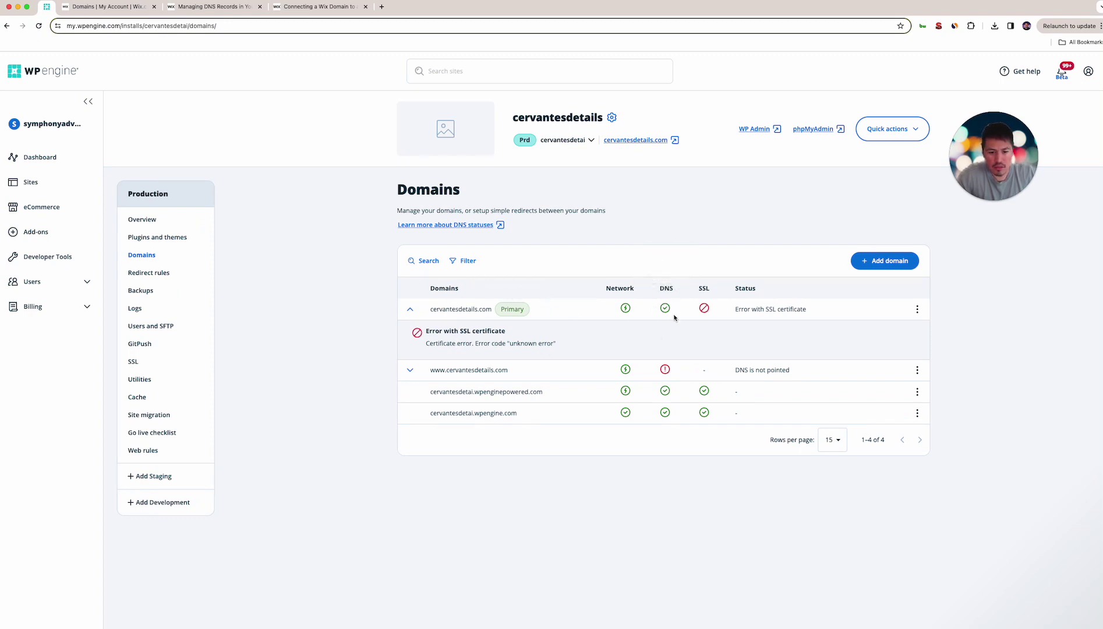
{"action": "double_click", "coordinate": [469, 309]}
{"action": "left_click_drag", "start_coordinate": [469, 309], "coordinate": [492, 310]}
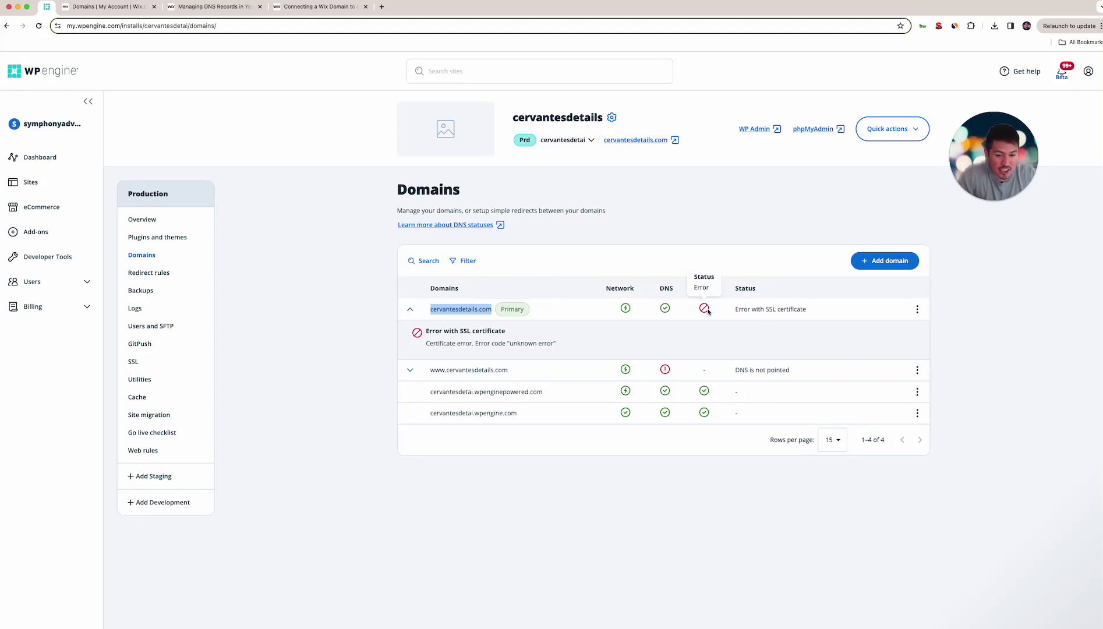
{"action": "left_click", "coordinate": [138, 370]}
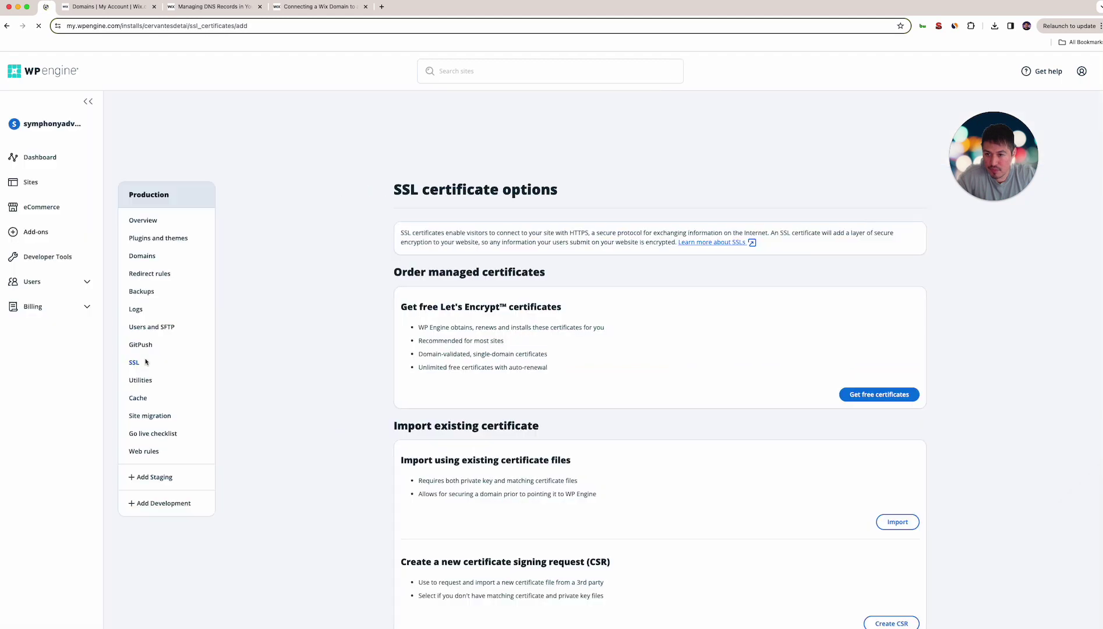
{"action": "scroll", "coordinate": [690, 292], "scroll_direction": "down", "scroll_amount": 1}
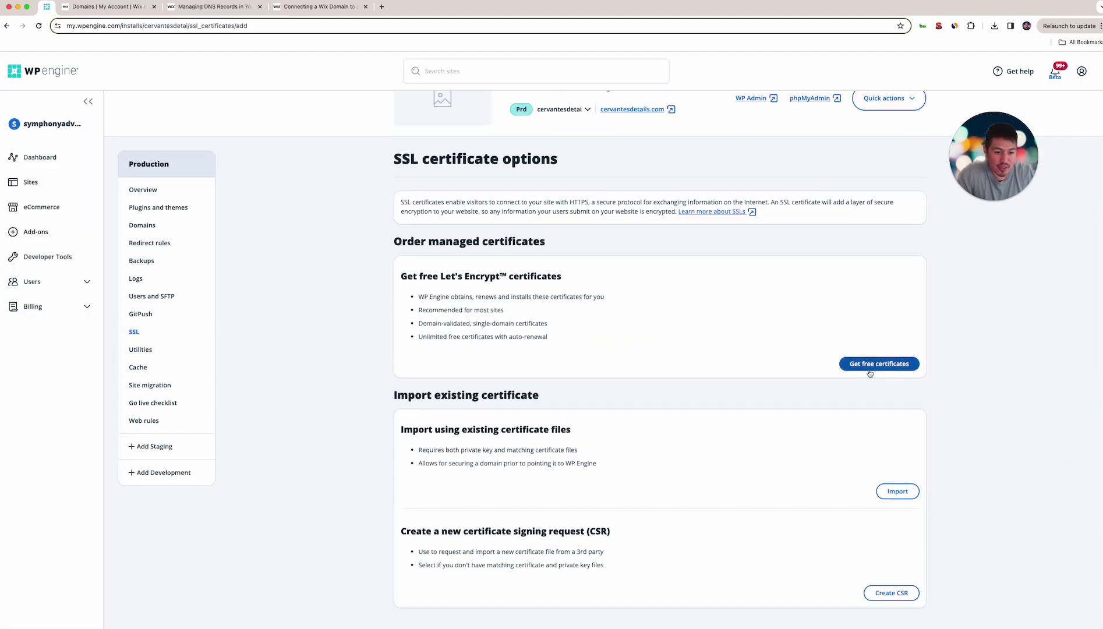
{"action": "left_click", "coordinate": [872, 366]}
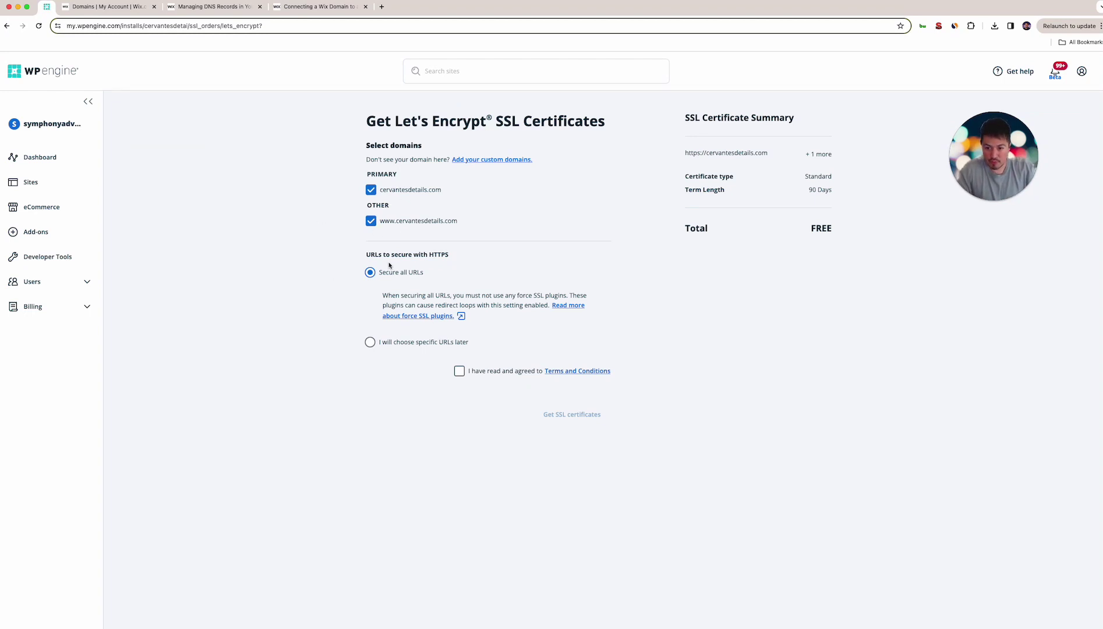
{"action": "left_click", "coordinate": [476, 369]}
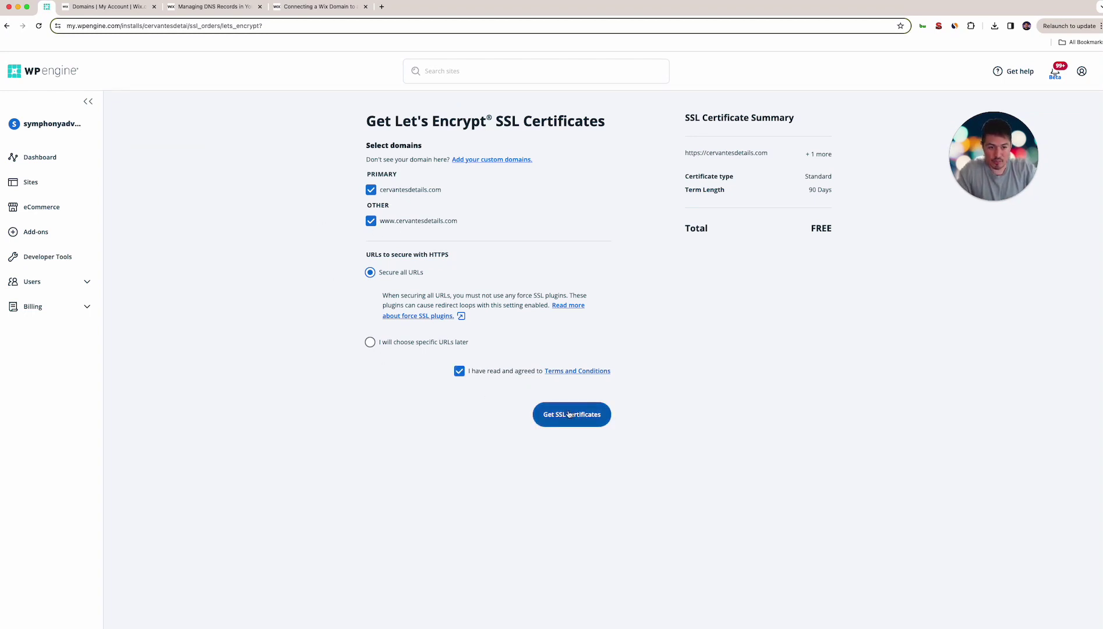
{"action": "left_click", "coordinate": [569, 415]}
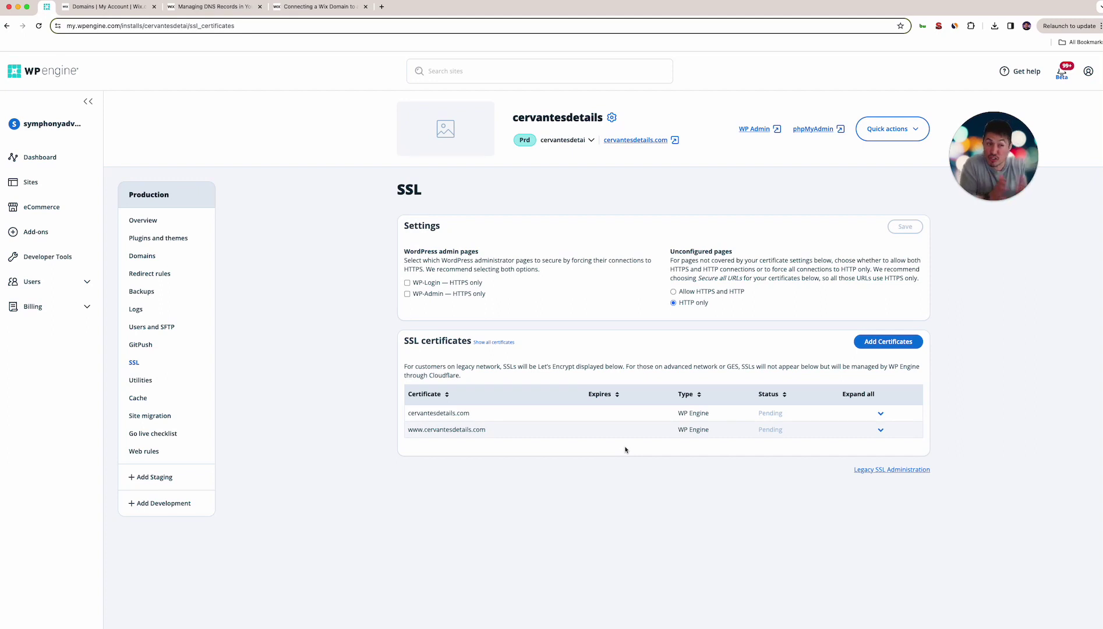
Step: Open the Domains list and bring up the context menu on the cervantesdetails.com link
{"action": "left_click", "coordinate": [167, 259]}
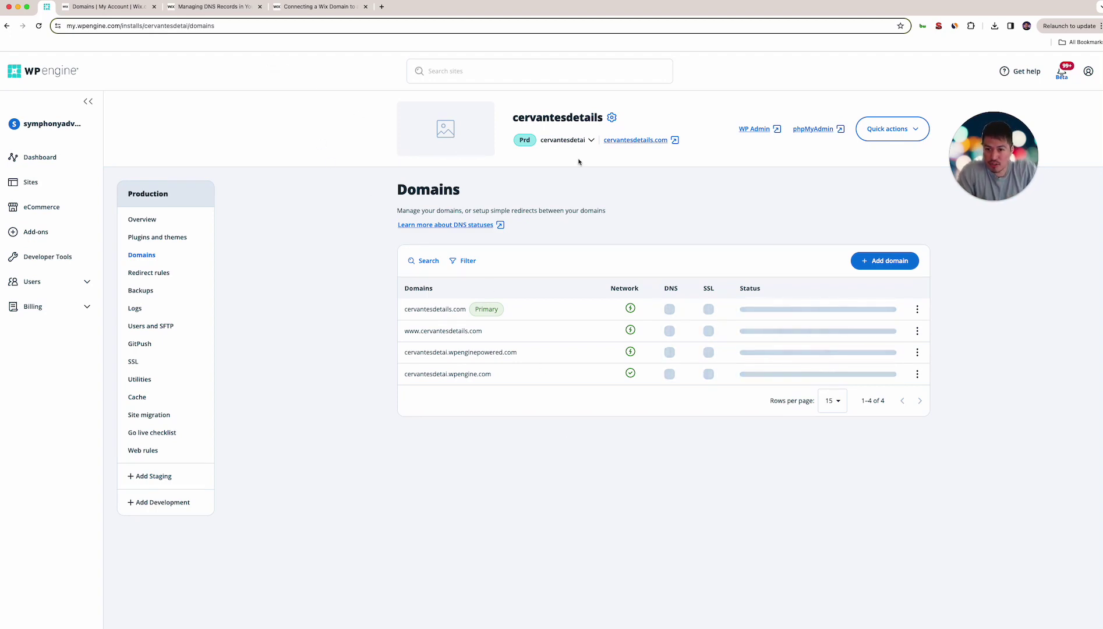
{"action": "right_click", "coordinate": [628, 141]}
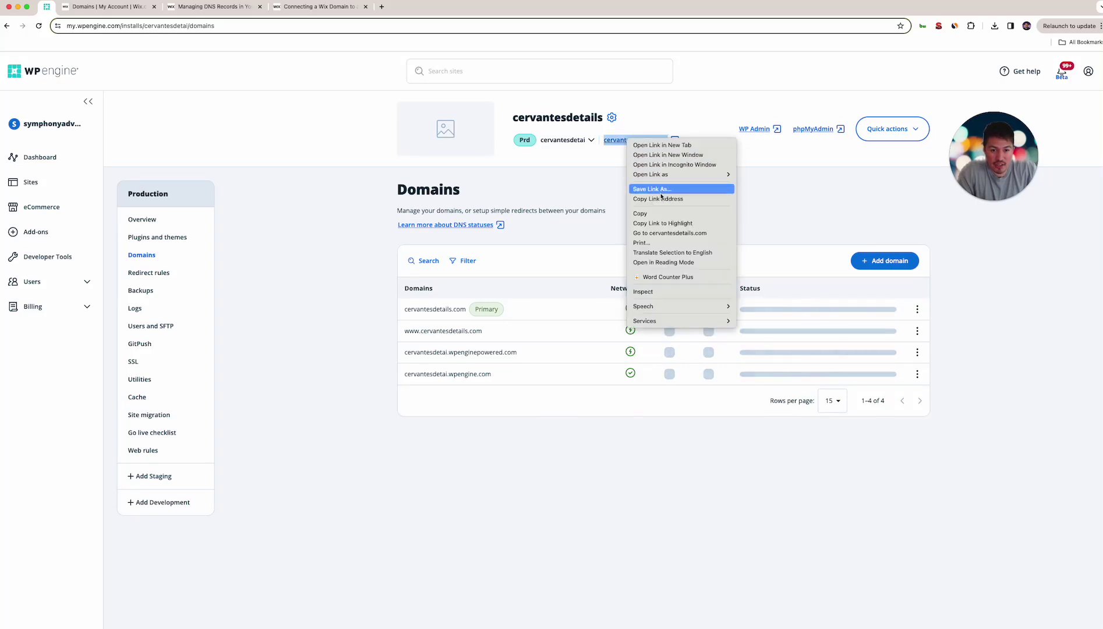
{"action": "left_click", "coordinate": [703, 567]}
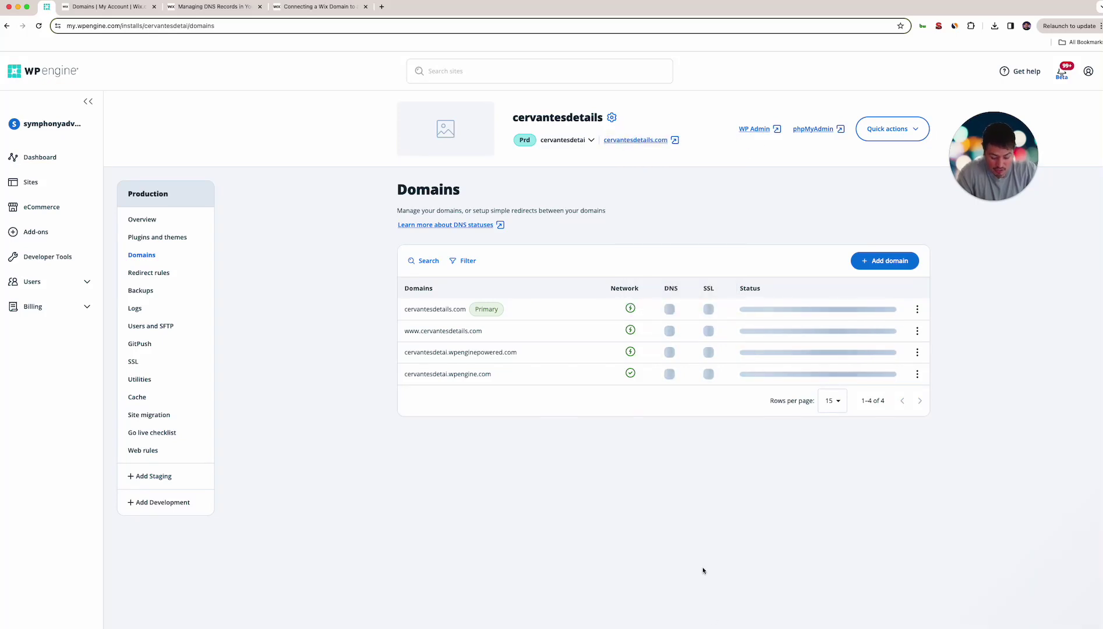
{"action": "key", "text": "ctrl+v"}
{"action": "key", "text": "Return"}
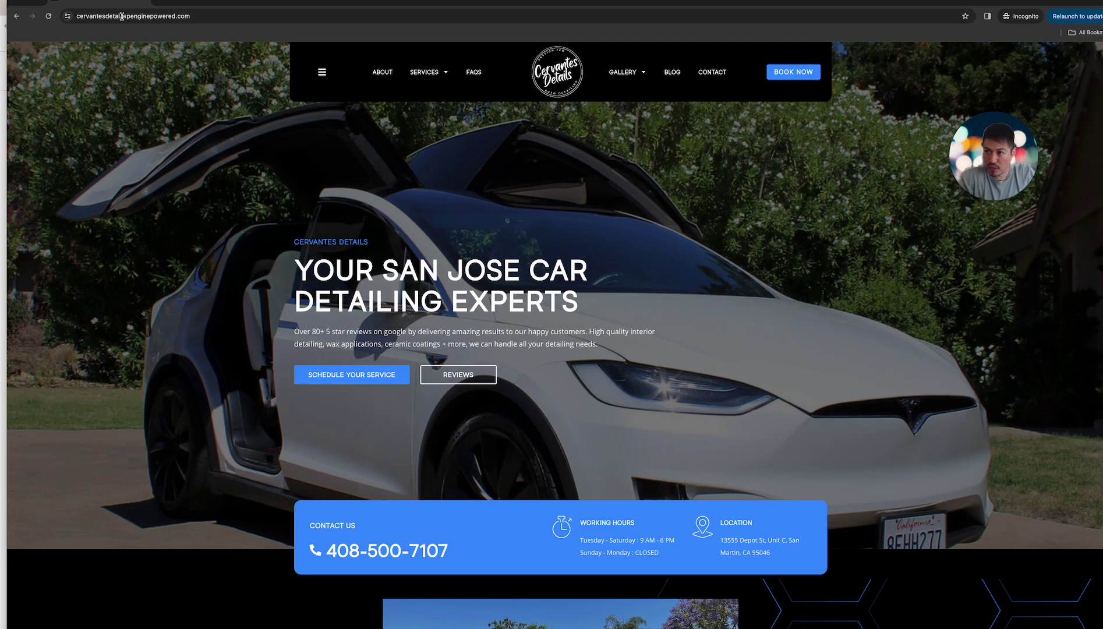
{"action": "left_click_drag", "start_coordinate": [115, 3], "coordinate": [131, 86]}
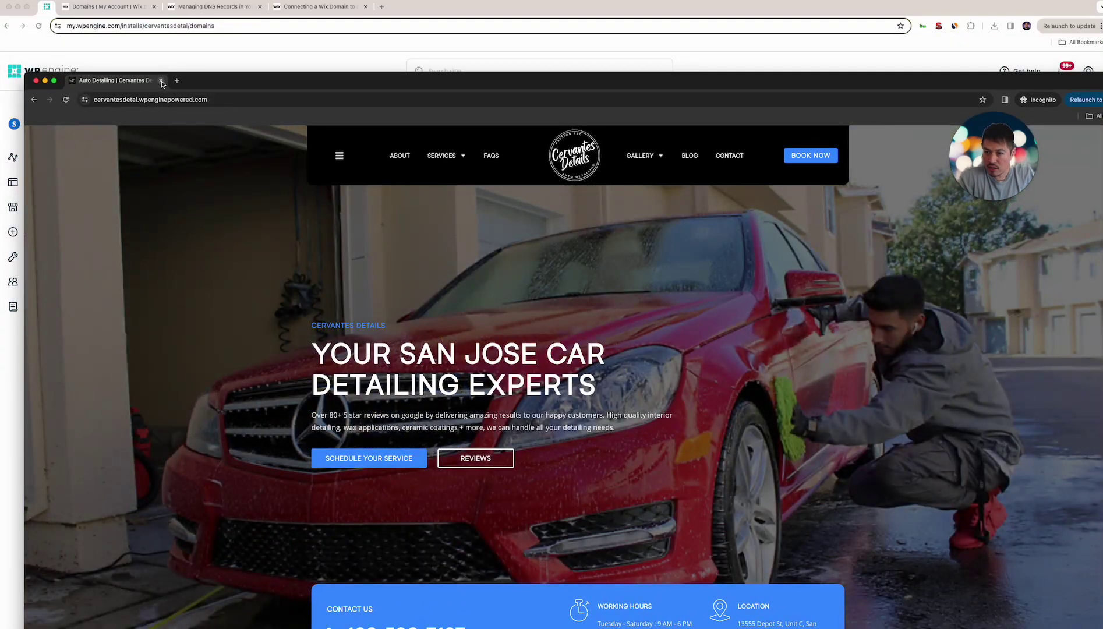
{"action": "left_click", "coordinate": [134, 100]}
{"action": "type", "text": "www.cervantesdetails.com"}
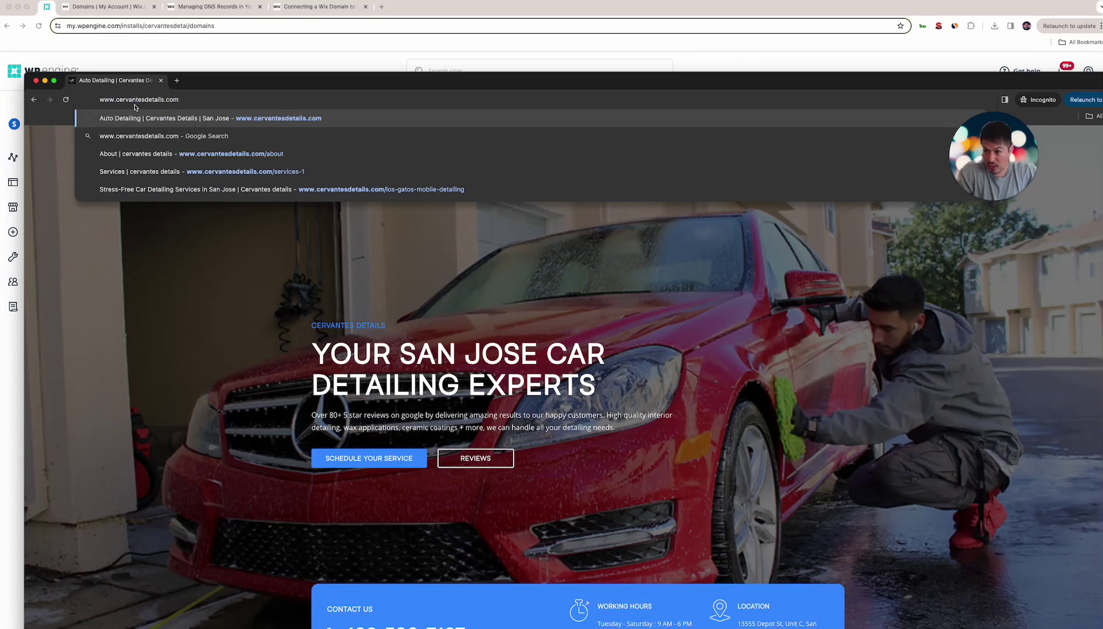
{"action": "key", "text": "Return"}
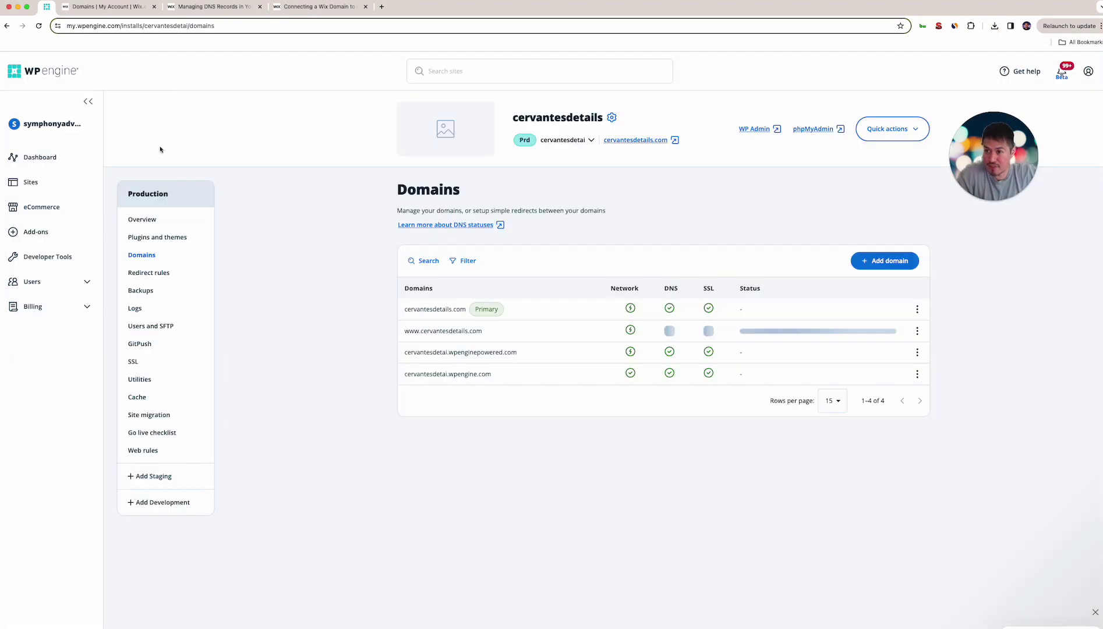
Step: Close the incognito window, reload the Domains page, and launch the site's WP Admin
{"action": "left_click", "coordinate": [160, 81]}
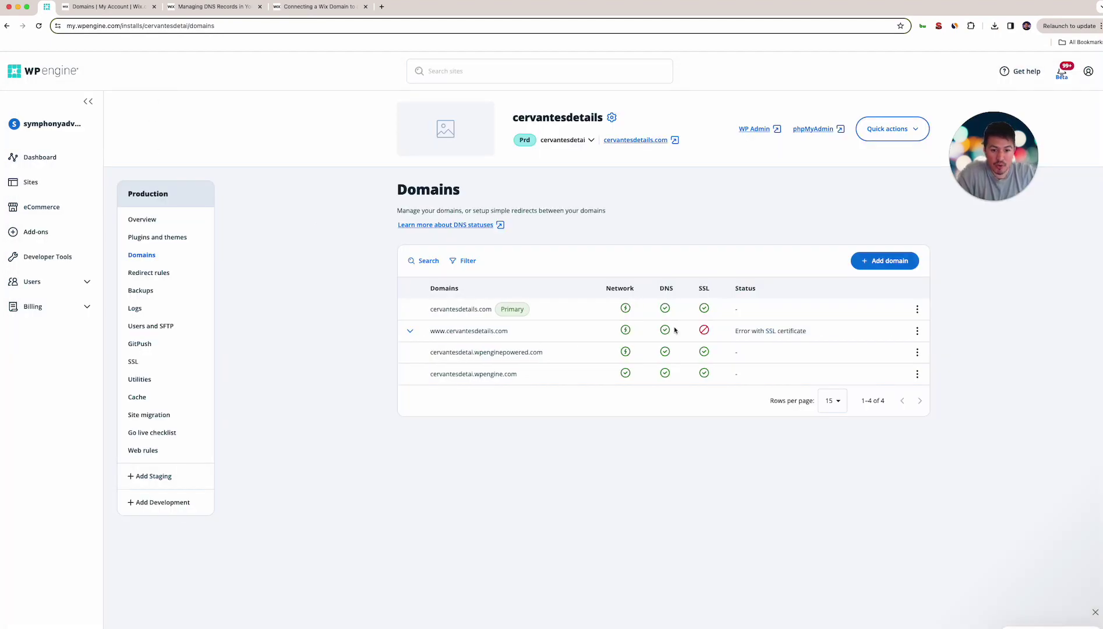
{"action": "mouse_move", "coordinate": [704, 332]}
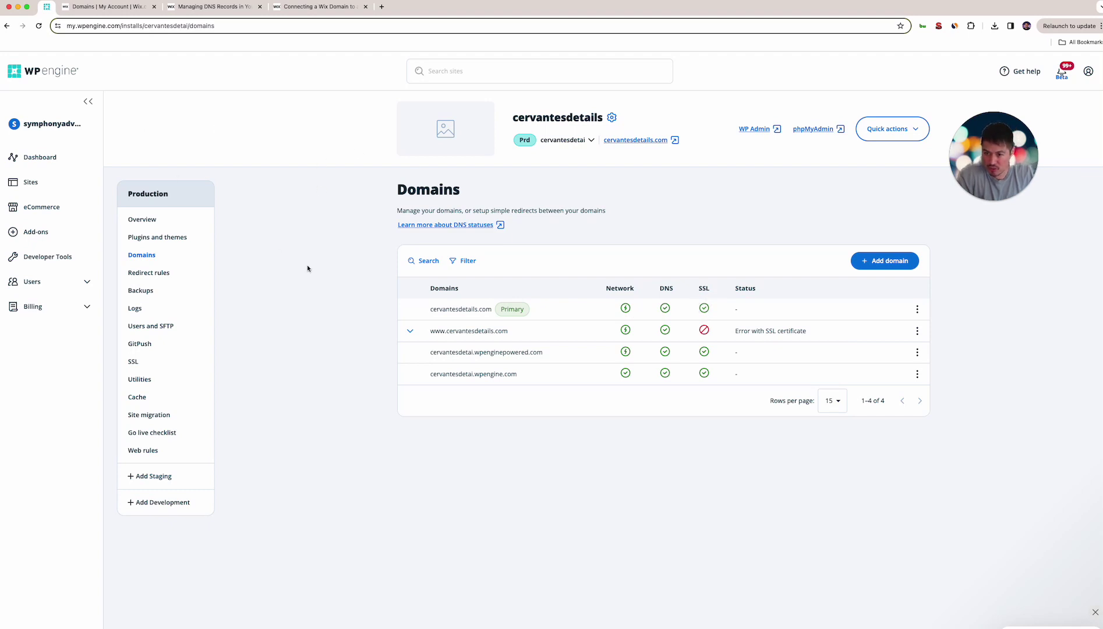
{"action": "key", "text": "super+r"}
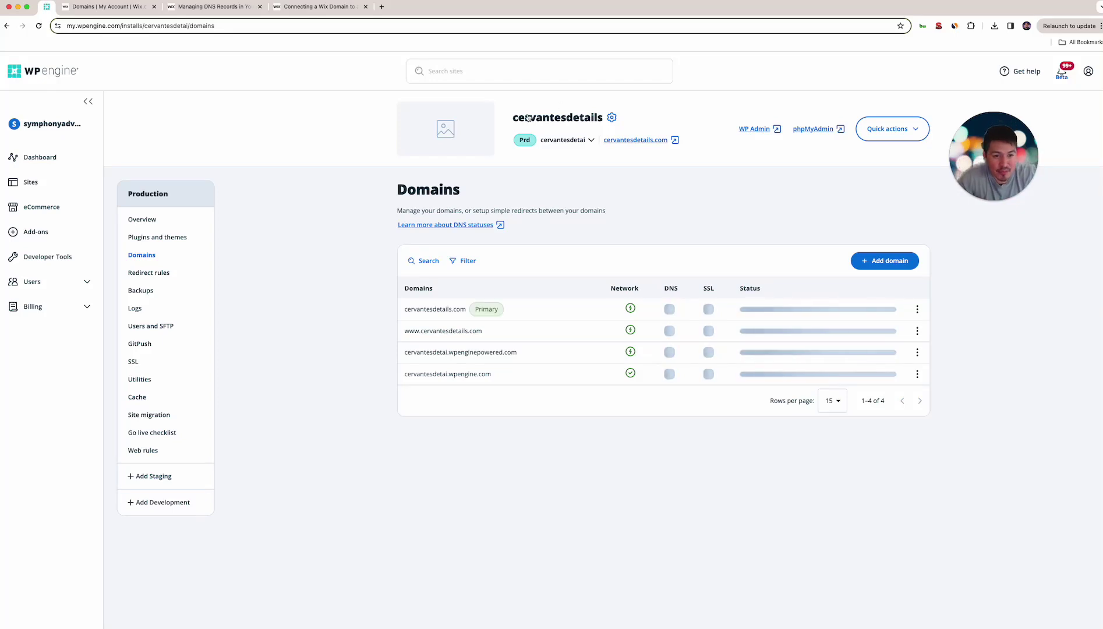
{"action": "left_click", "coordinate": [752, 129]}
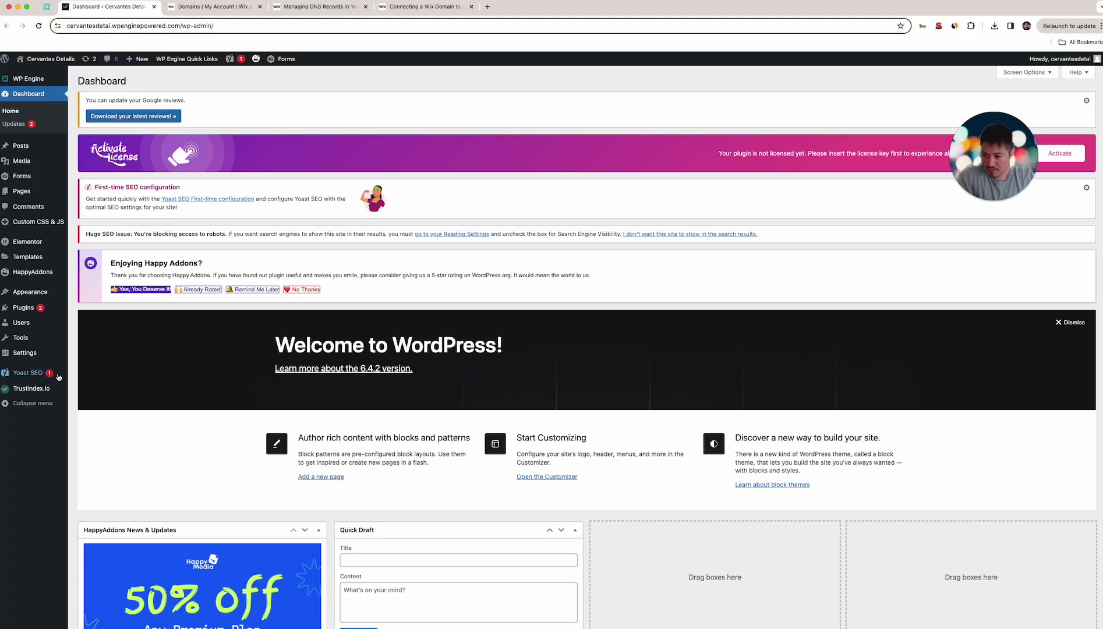
{"action": "mouse_move", "coordinate": [62, 372]}
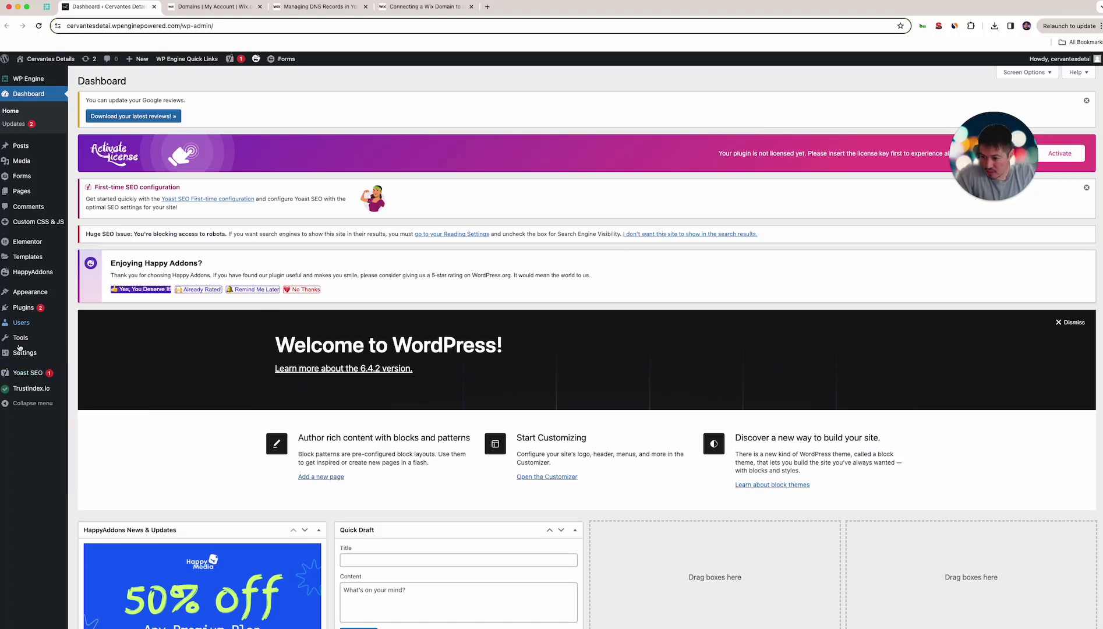
{"action": "mouse_move", "coordinate": [33, 292]}
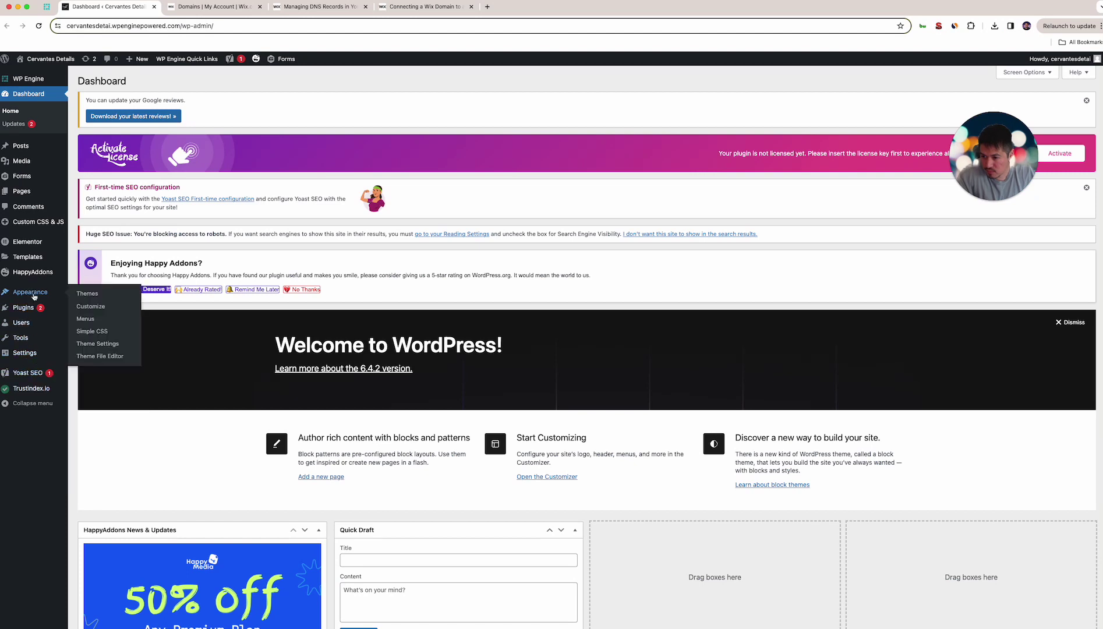
{"action": "mouse_move", "coordinate": [27, 343]}
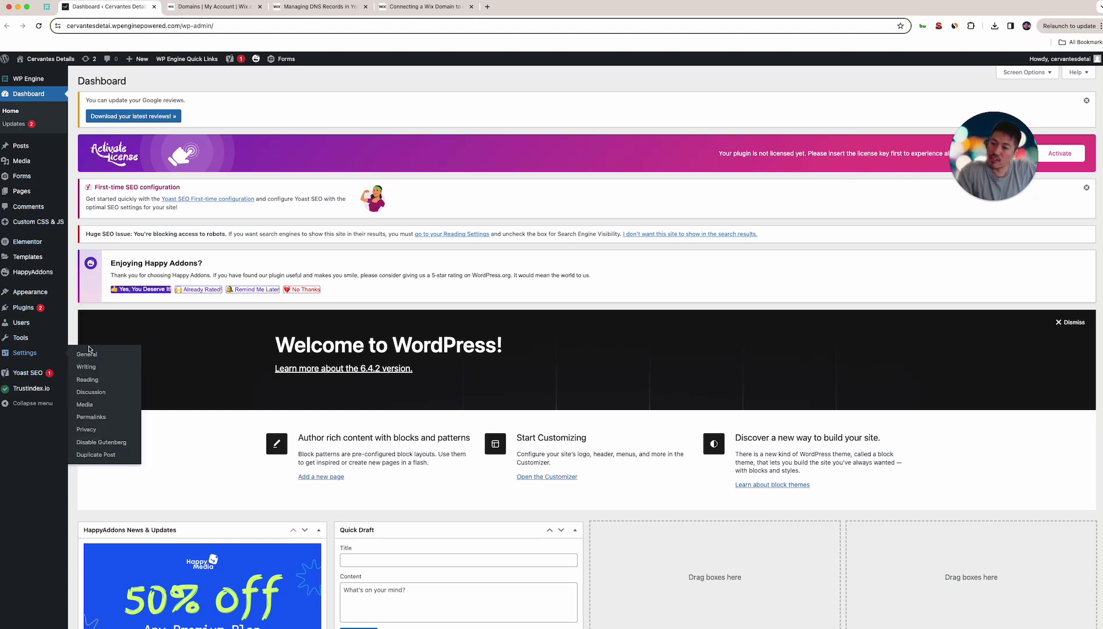
{"action": "left_click", "coordinate": [91, 356]}
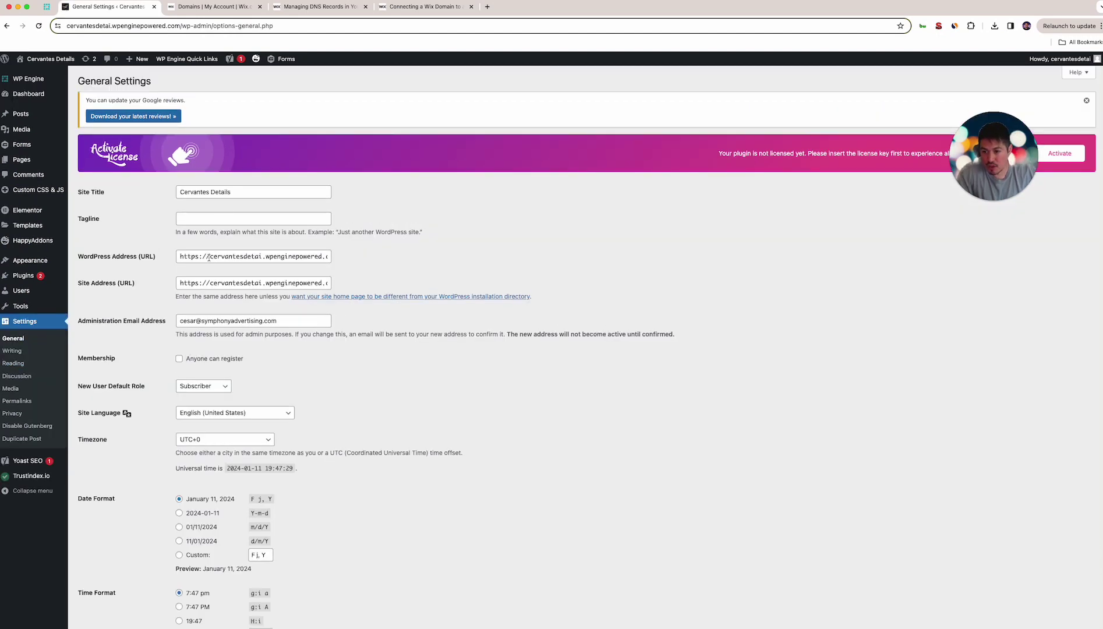
{"action": "left_click_drag", "start_coordinate": [208, 257], "coordinate": [390, 276]}
{"action": "type", "text": "c"}
{"action": "left_click", "coordinate": [235, 285]}
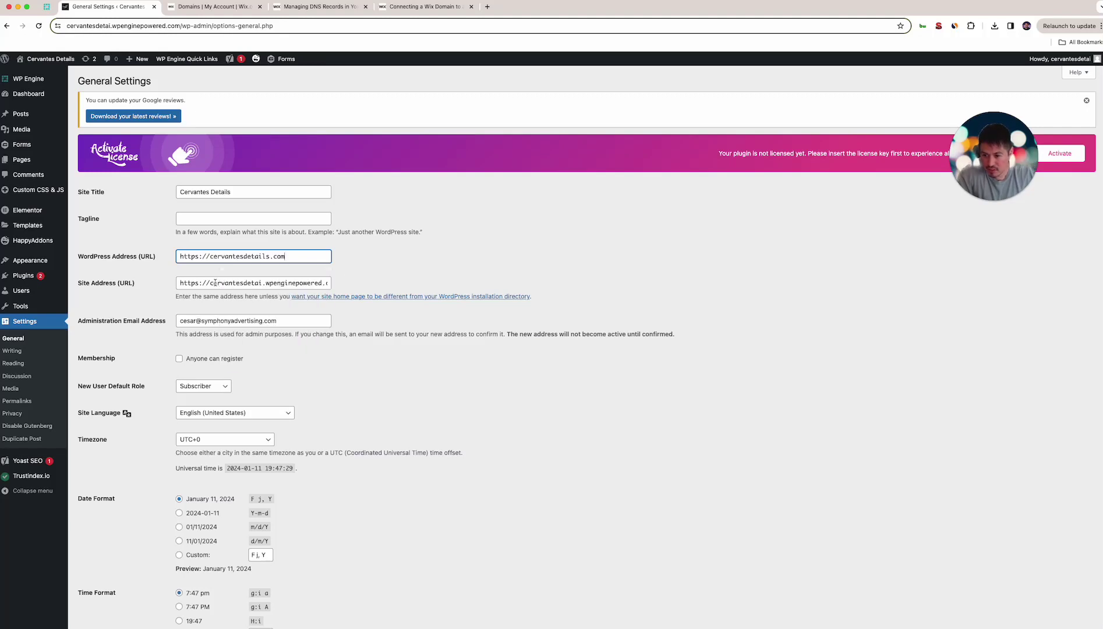
{"action": "left_click_drag", "start_coordinate": [213, 284], "coordinate": [371, 293]}
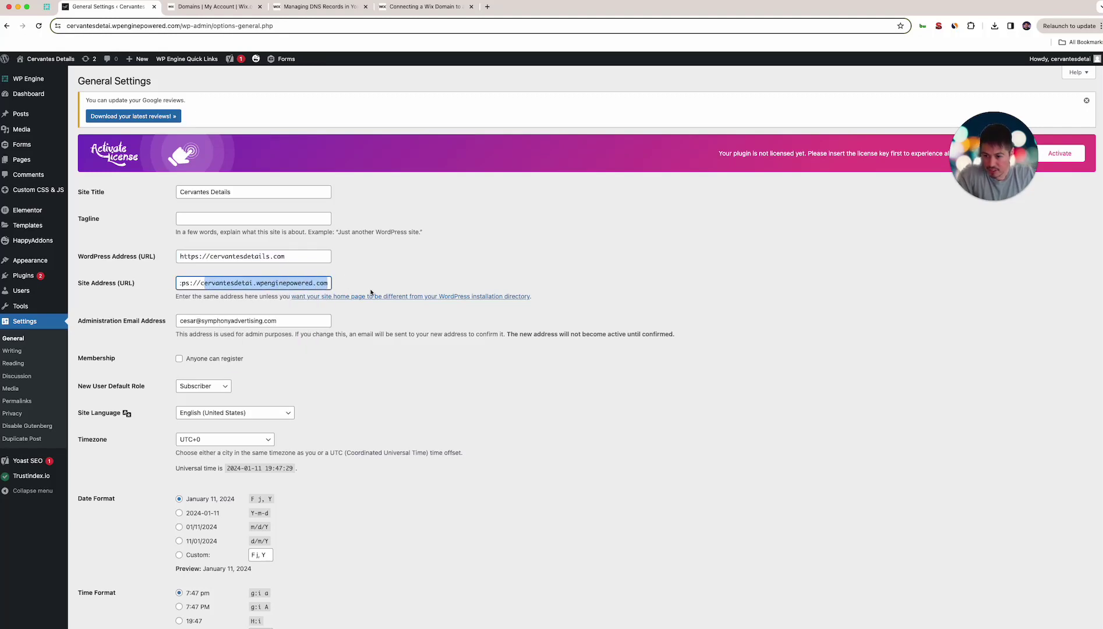
{"action": "type", "text": "c"}
{"action": "left_click", "coordinate": [234, 311]}
{"action": "scroll", "coordinate": [582, 361], "scroll_direction": "down", "scroll_amount": 1}
{"action": "key", "text": "Return"}
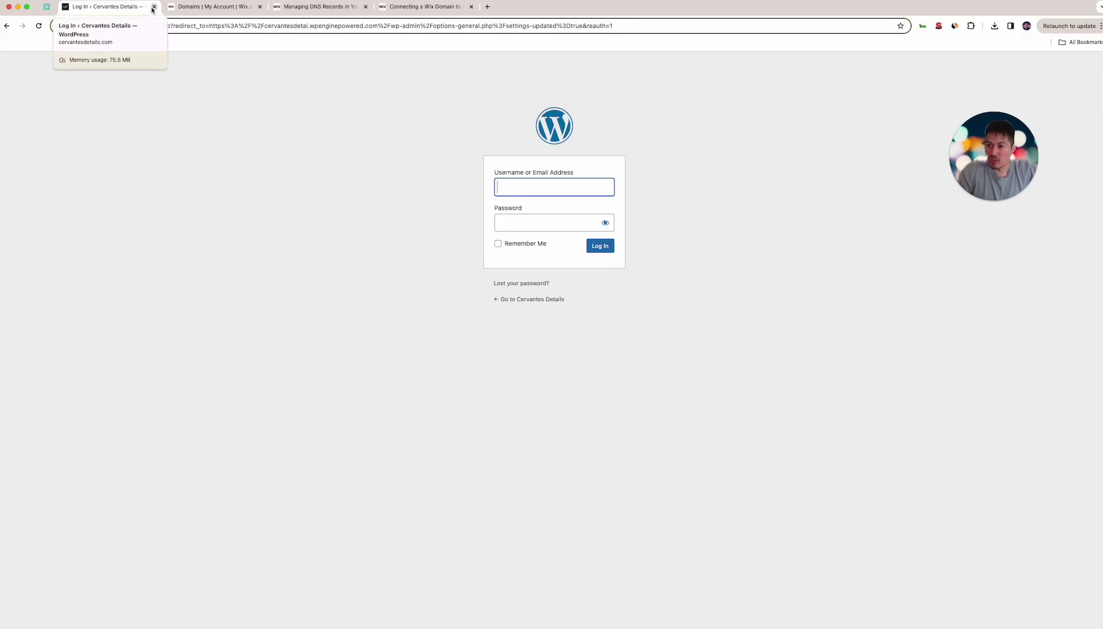
Step: Open cervantesdetail.com in a new private window, then close it and the WordPress login tab
{"action": "key", "text": "super+shift+n"}
{"action": "type", "text": "cervantesdetail.com"}
{"action": "key", "text": "Return"}
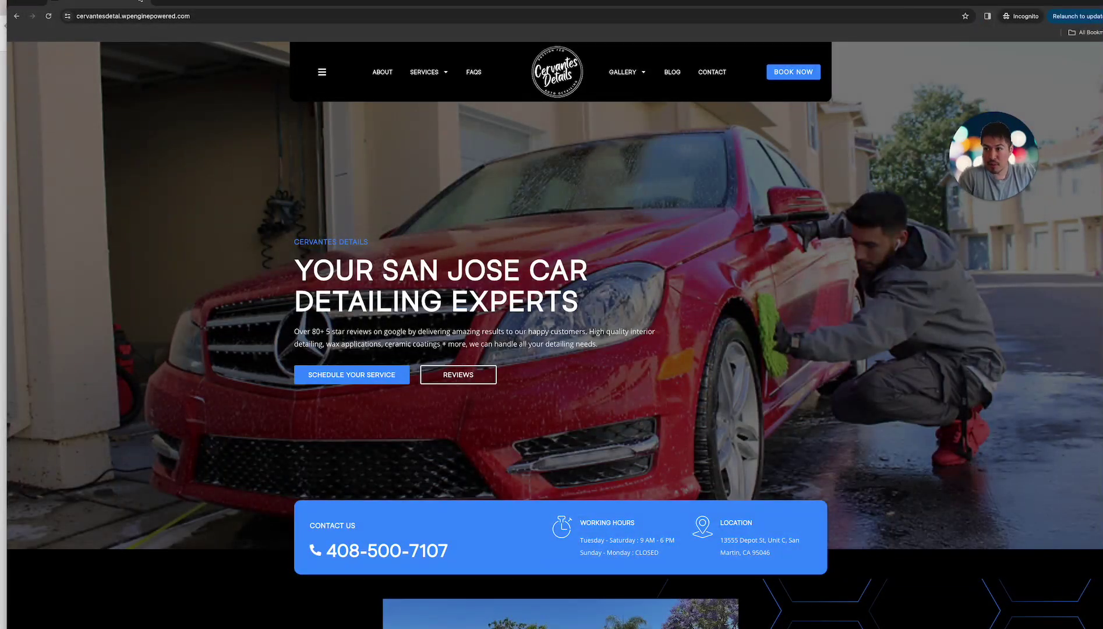
{"action": "left_click", "coordinate": [142, 2]}
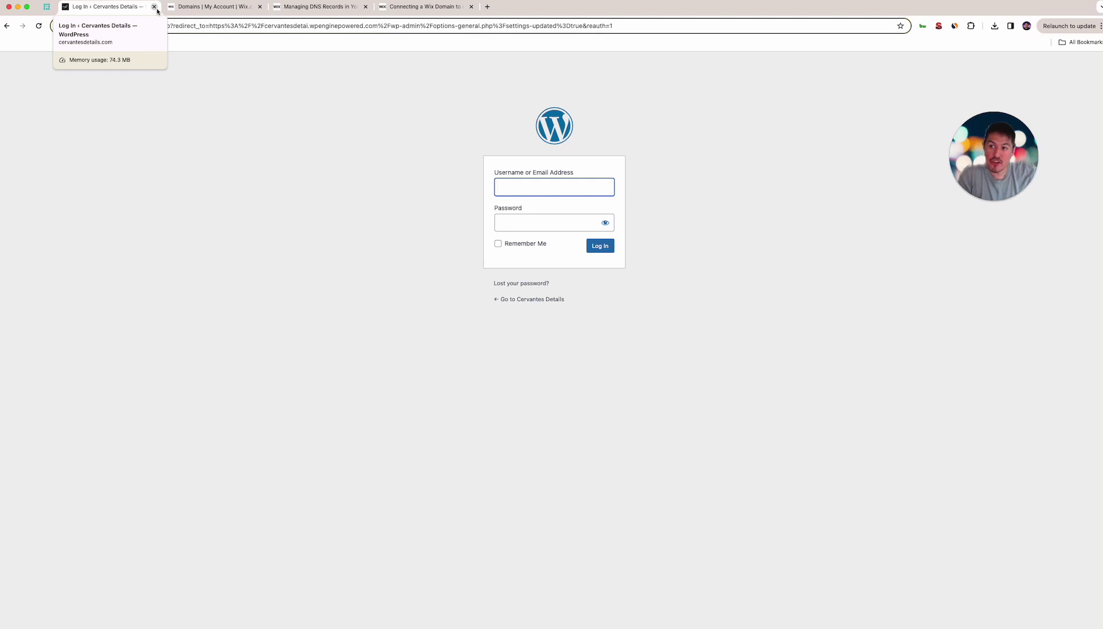
{"action": "left_click", "coordinate": [155, 7]}
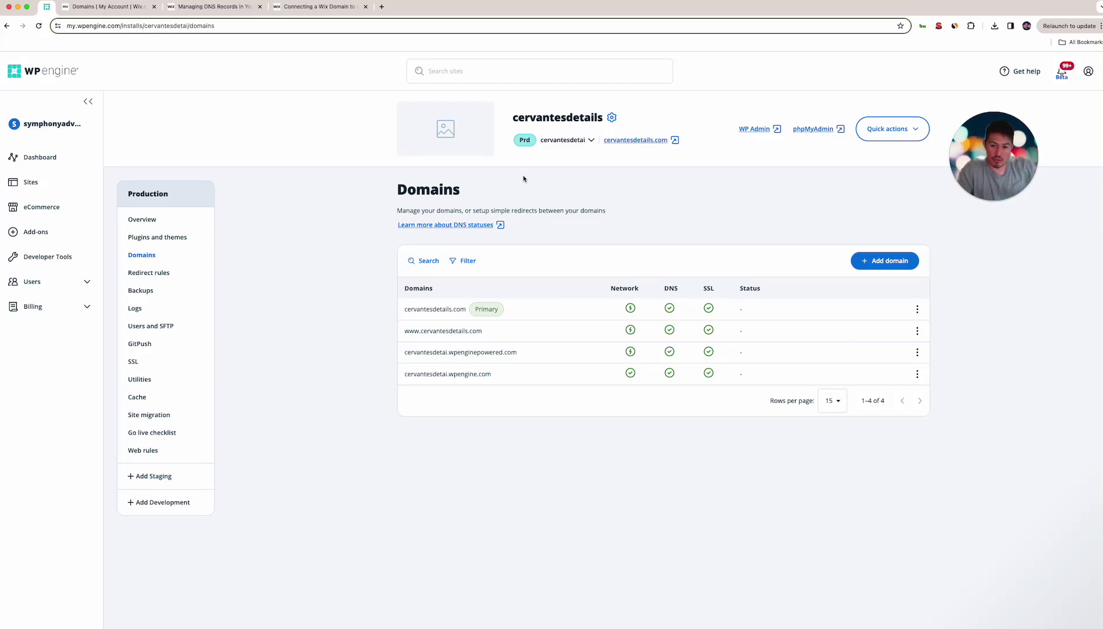
{"action": "key", "text": "super+shift+n"}
{"action": "type", "text": "cervantesdetails.com"}
{"action": "key", "text": "Return"}
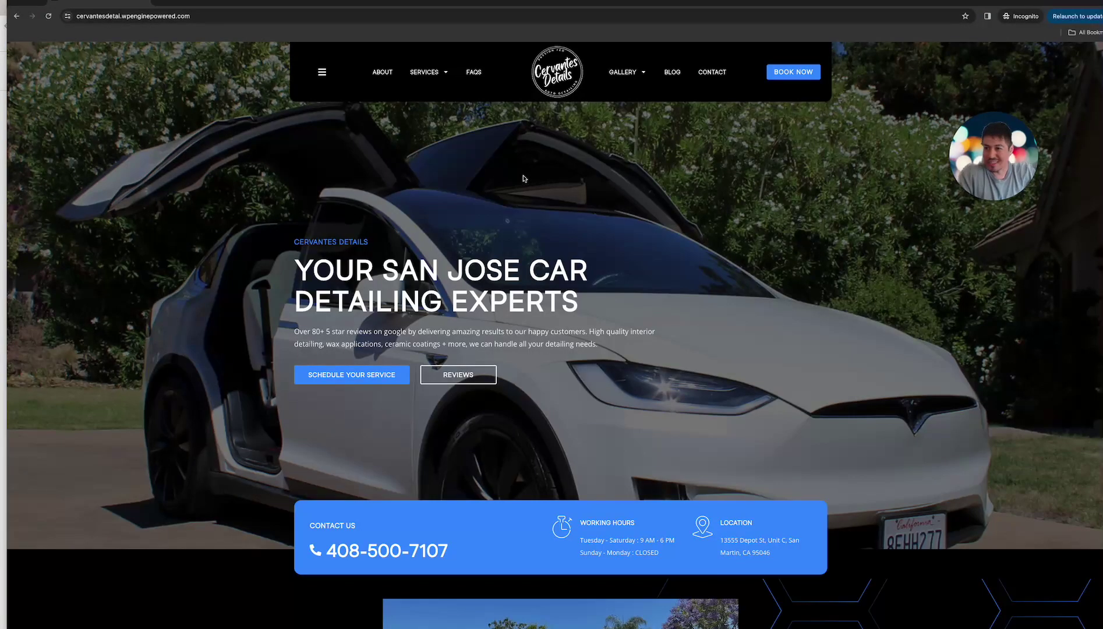
{"action": "left_click", "coordinate": [280, 20]}
{"action": "type", "text": "www."}
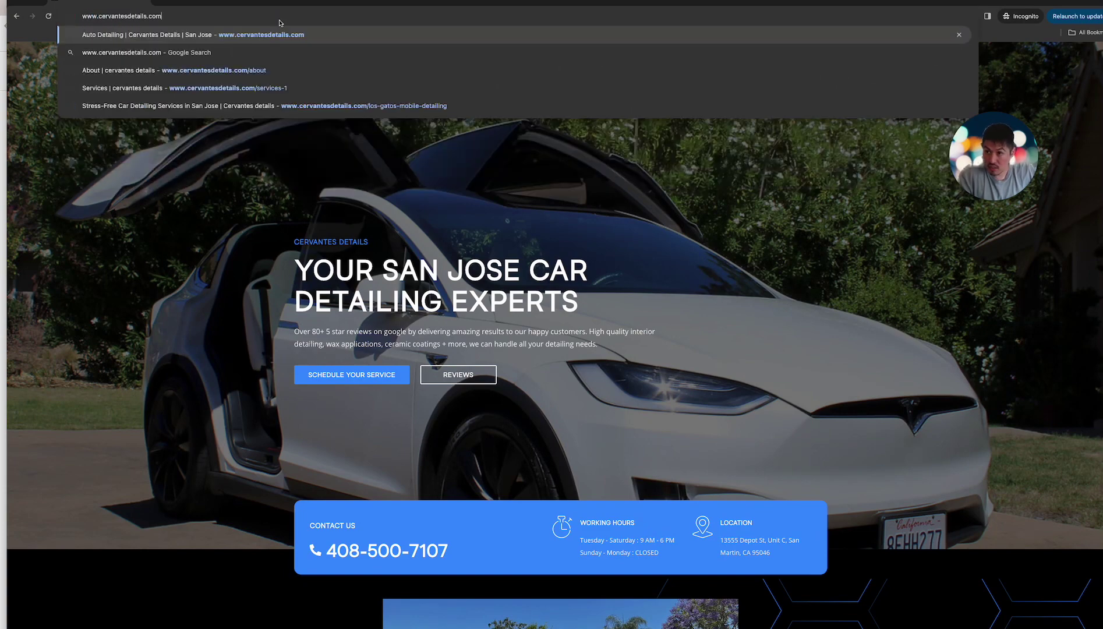
{"action": "key", "text": "Return"}
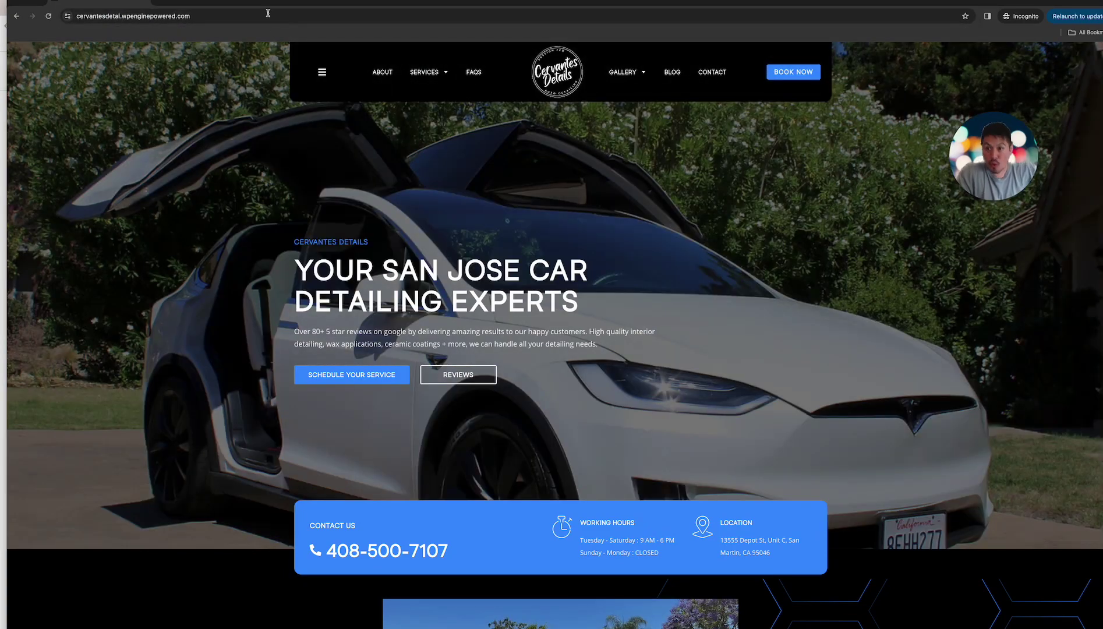
Step: Exit full screen, close the private window, and launch Safari via Spotlight
{"action": "mouse_move", "coordinate": [272, 2]}
{"action": "key", "text": "super+q"}
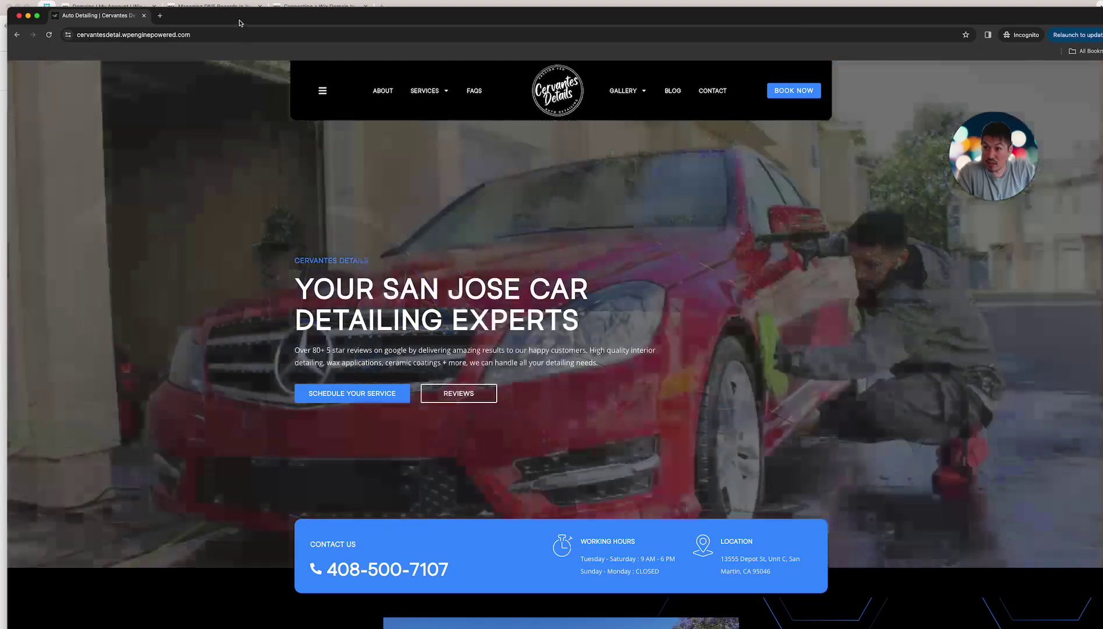
{"action": "left_click", "coordinate": [37, 16]}
{"action": "left_click", "coordinate": [16, 55]}
{"action": "key", "text": "super+space"}
{"action": "type", "text": "safari"}
{"action": "key", "text": "Return"}
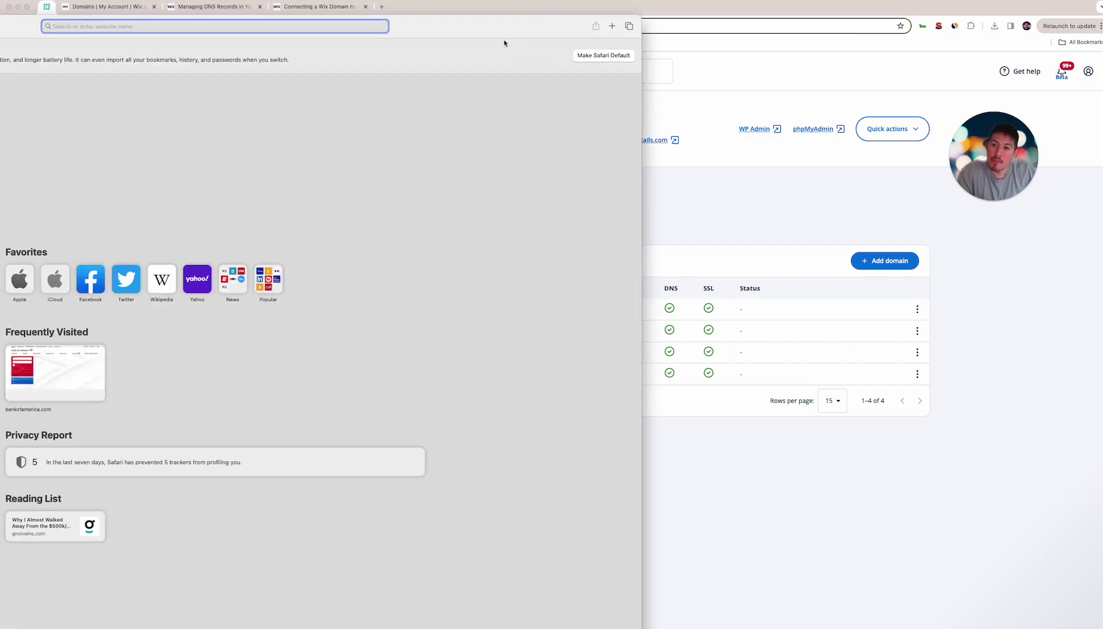
Step: Load cervantesdetails.com in Safari, close it, and select the primary domain in the Domains list
{"action": "type", "text": "cervantesdetails.com"}
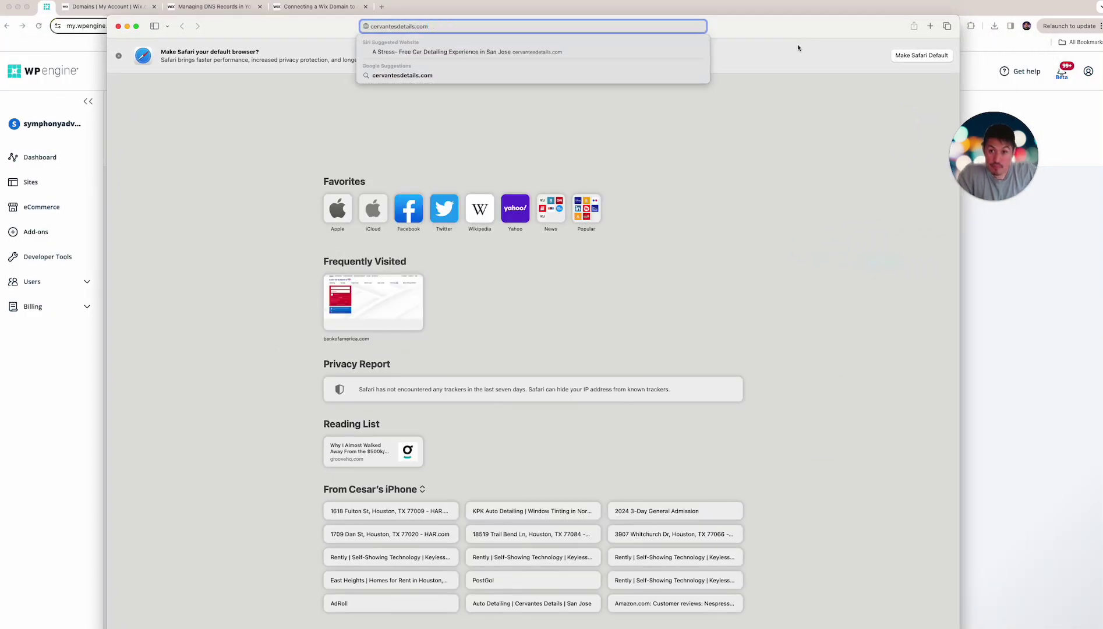
{"action": "key", "text": "Return"}
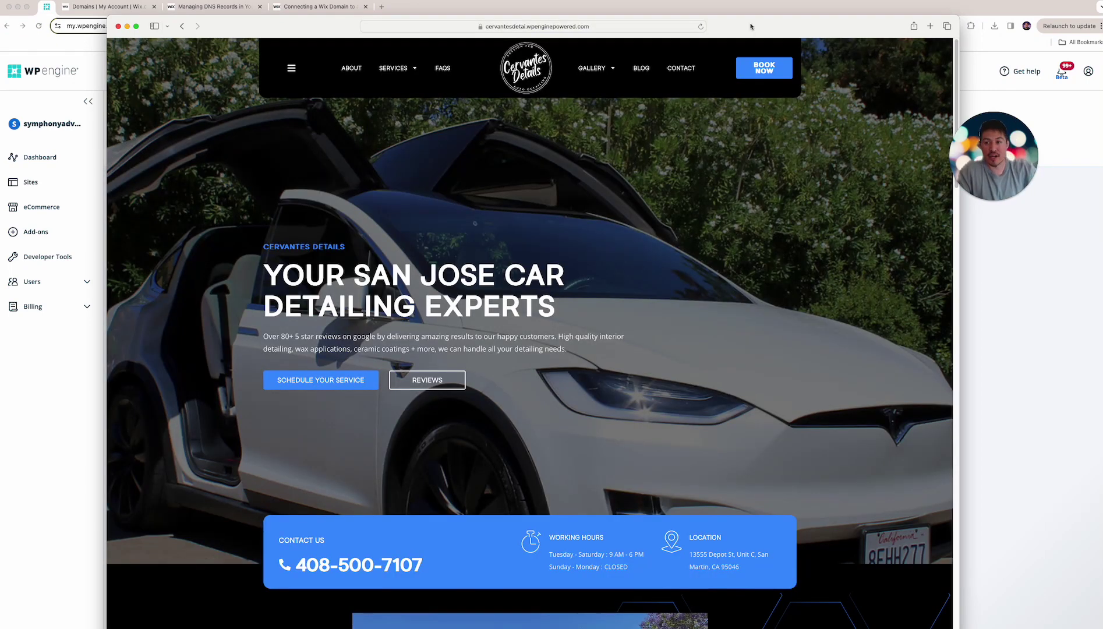
{"action": "left_click", "coordinate": [118, 26]}
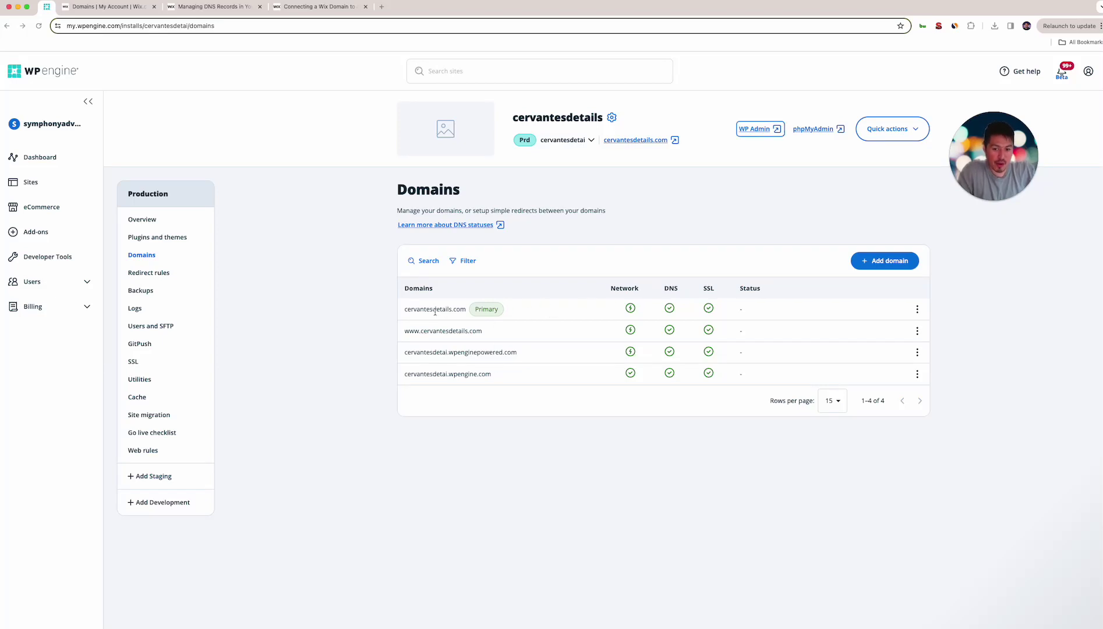
{"action": "double_click", "coordinate": [435, 310]}
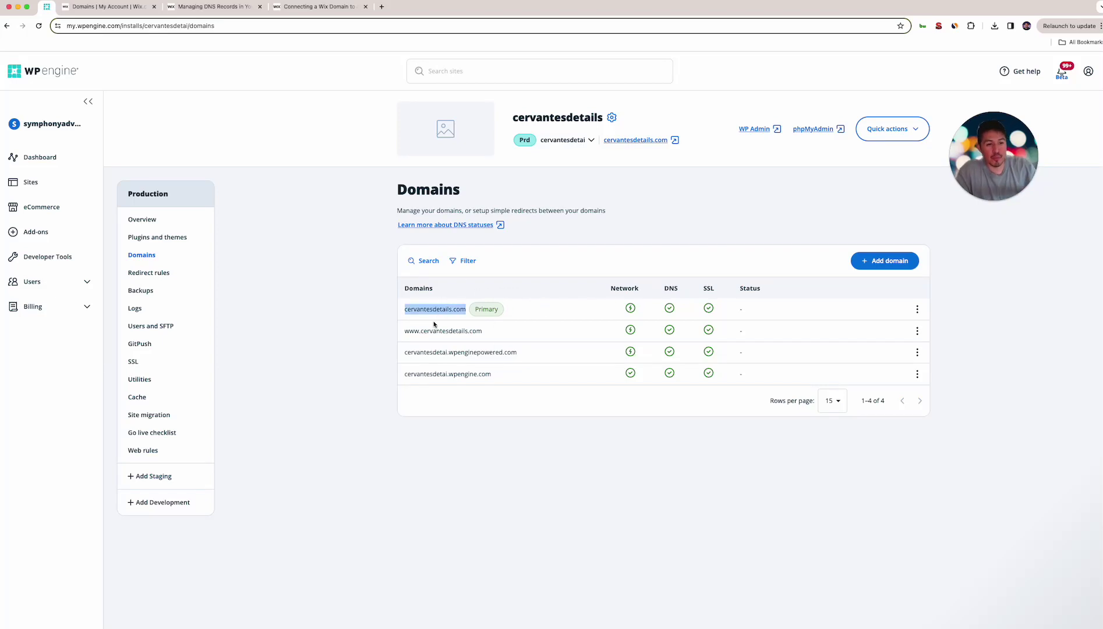